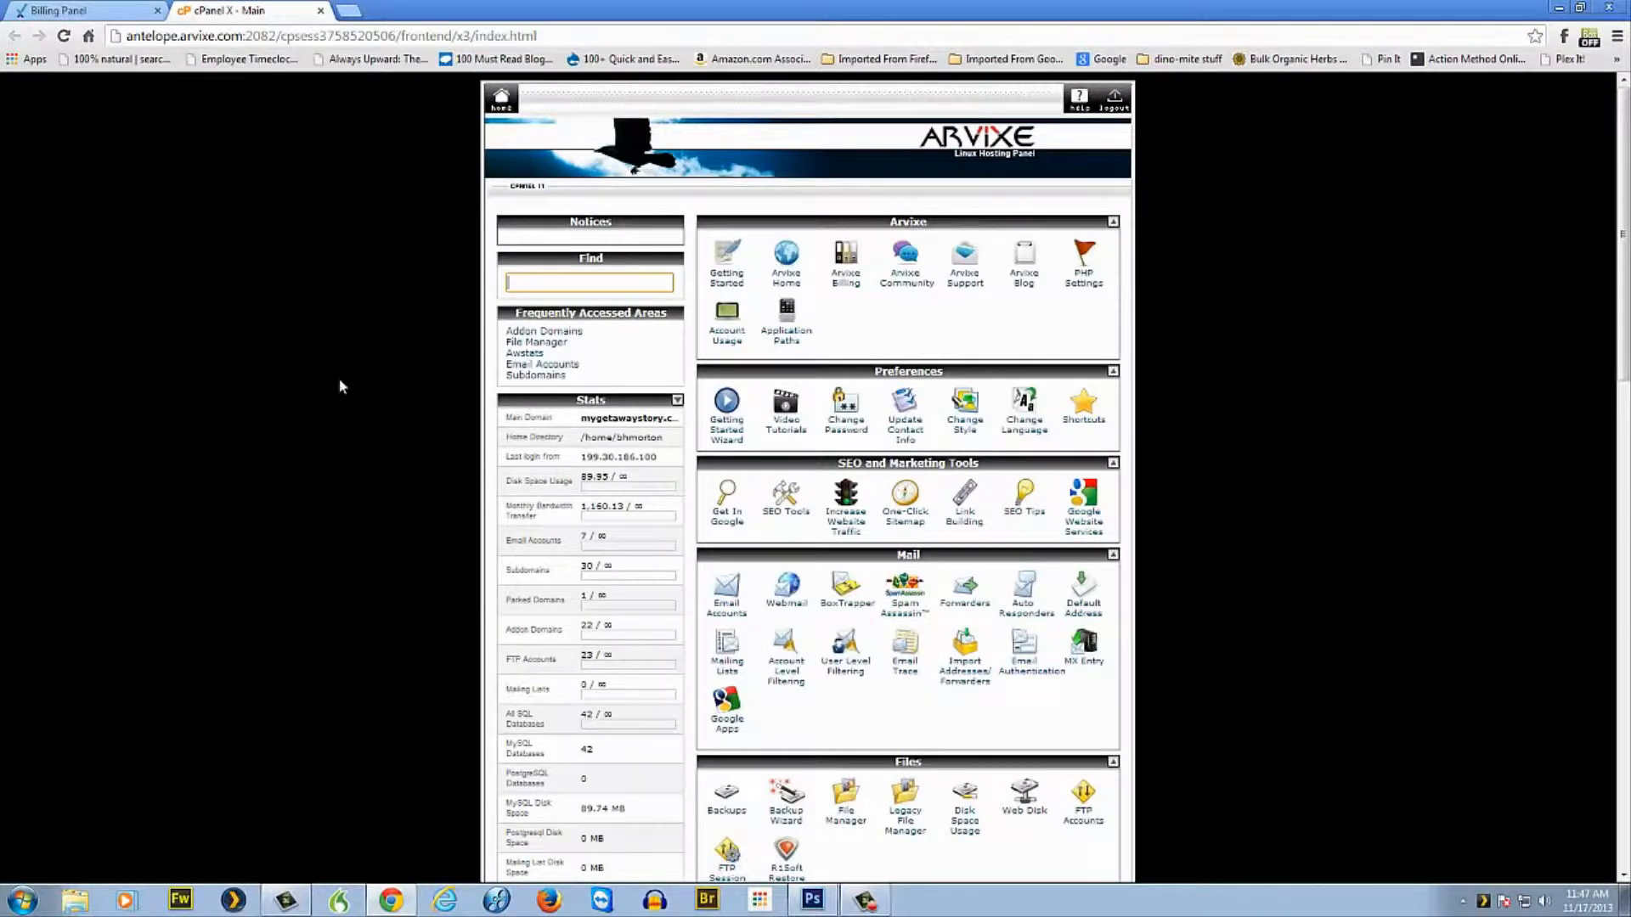
Open the WordPress page (version 3.7.1) from Softaculous's Scripts list in cPanel.
scroll(1172, 403, "down", 12)
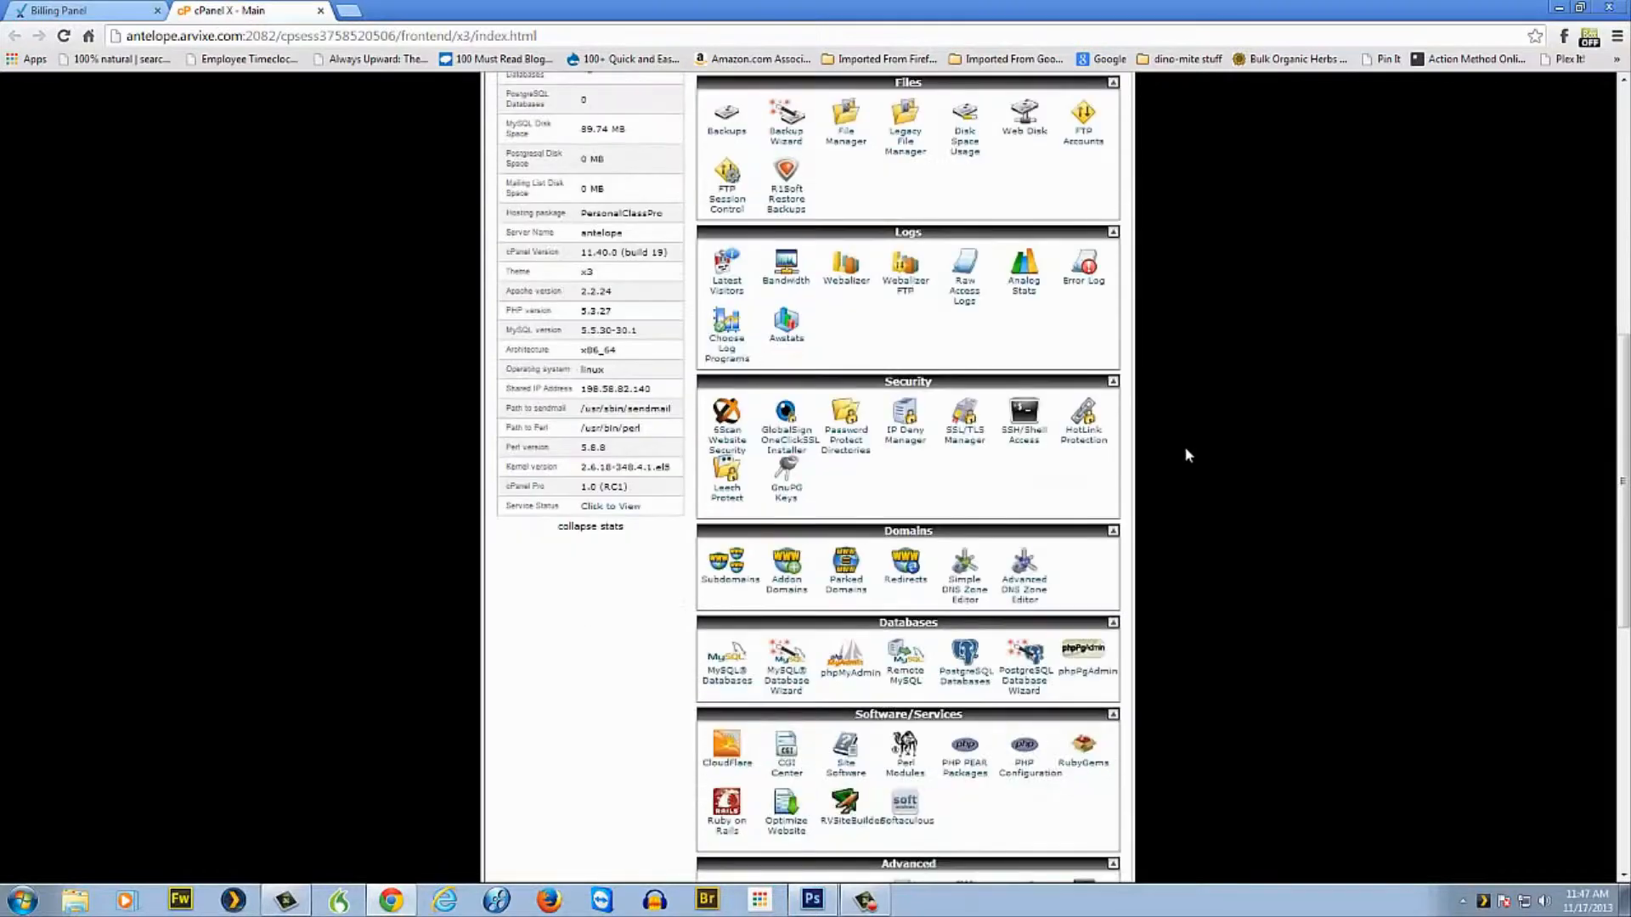
scroll(1144, 531, "down", 4)
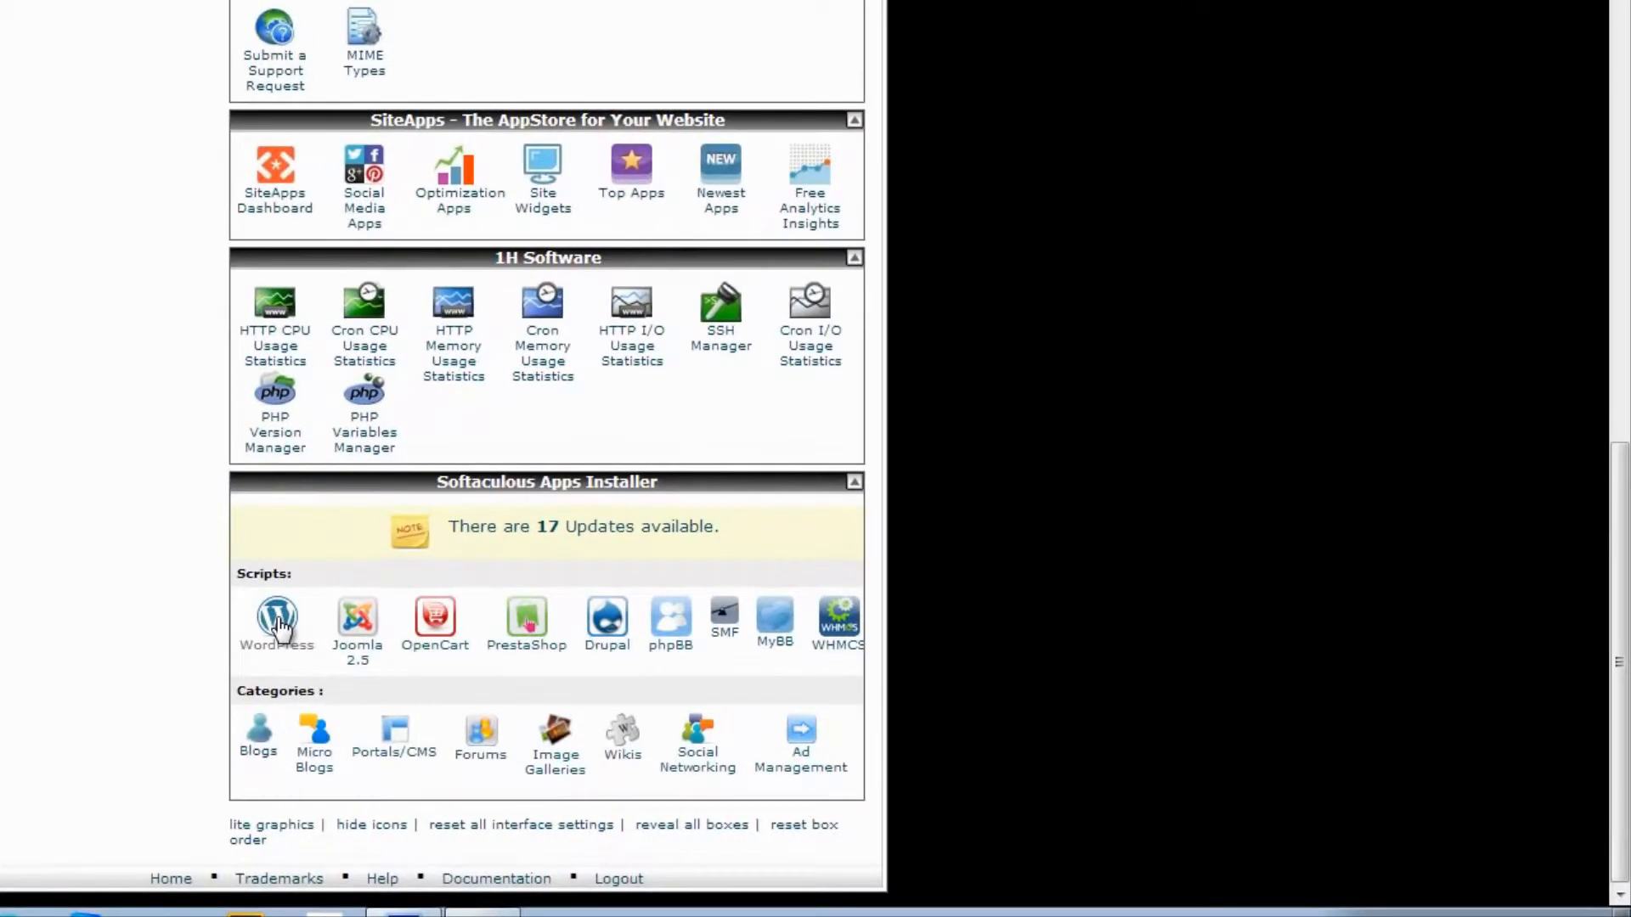
left_click(280, 626)
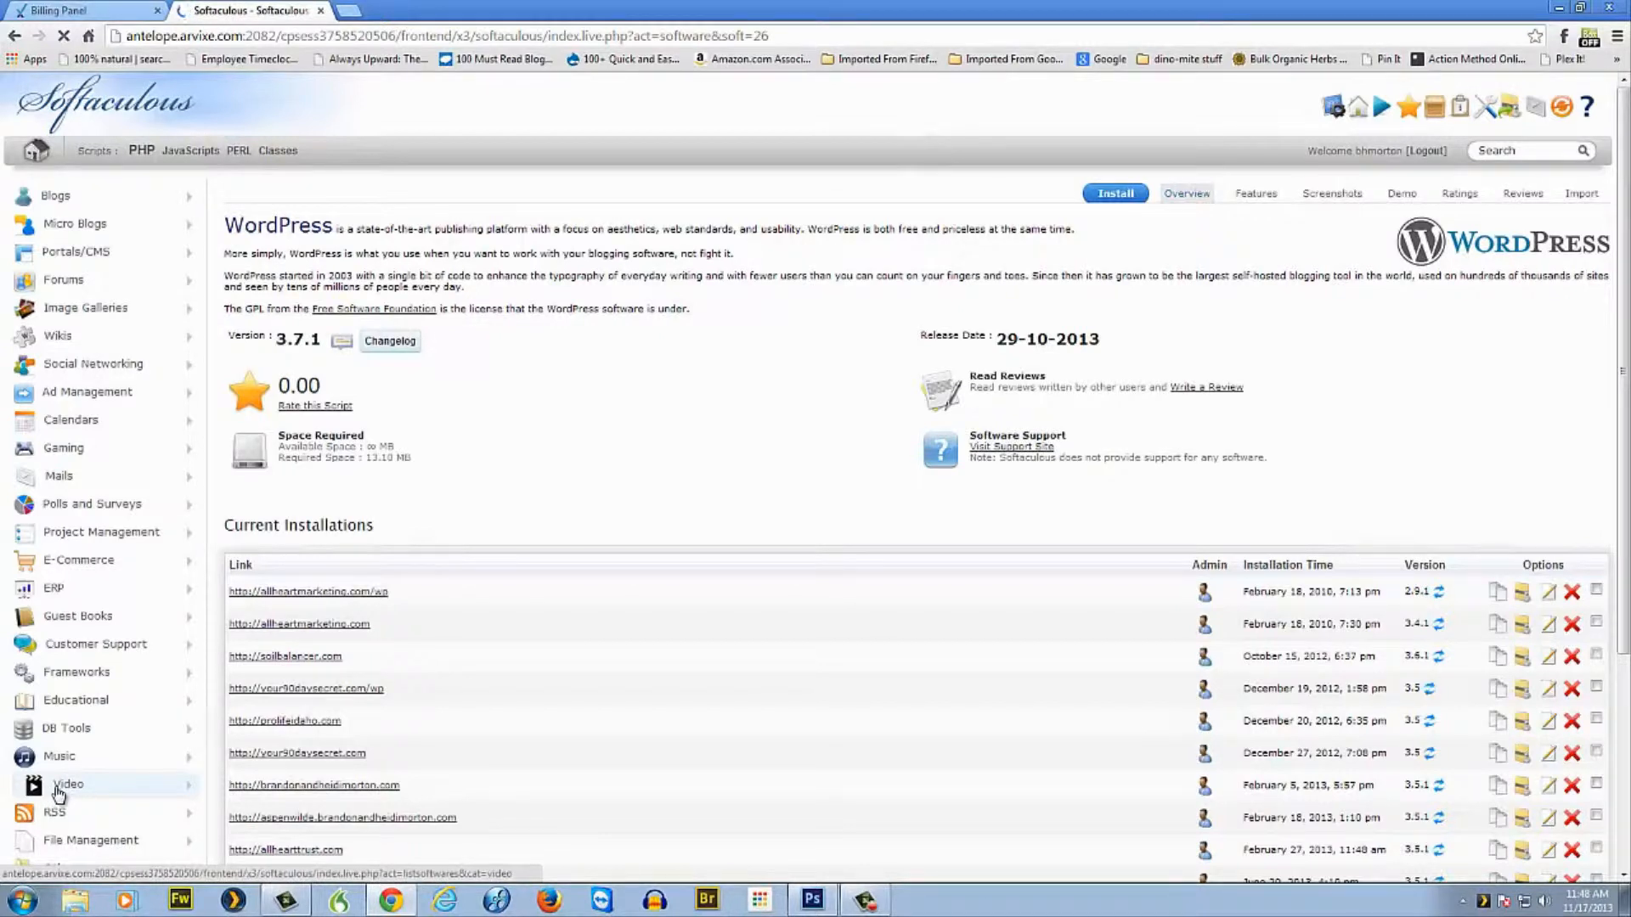
Start a new WordPress install and choose soilbalancer.com as the domain.
left_click(1114, 197)
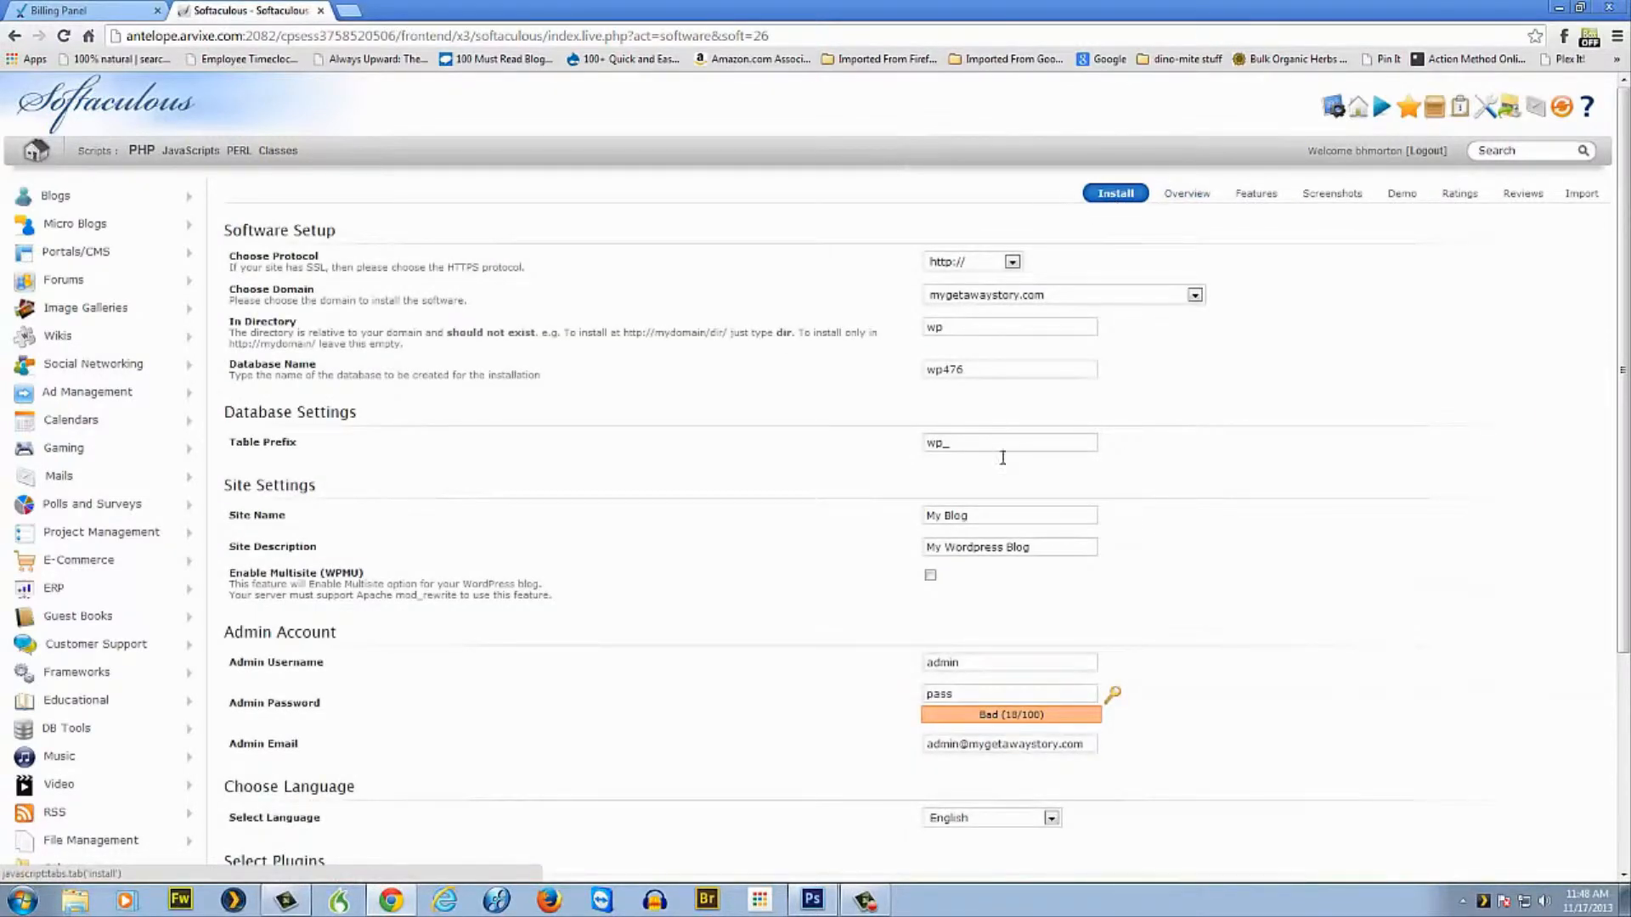
left_click(1195, 295)
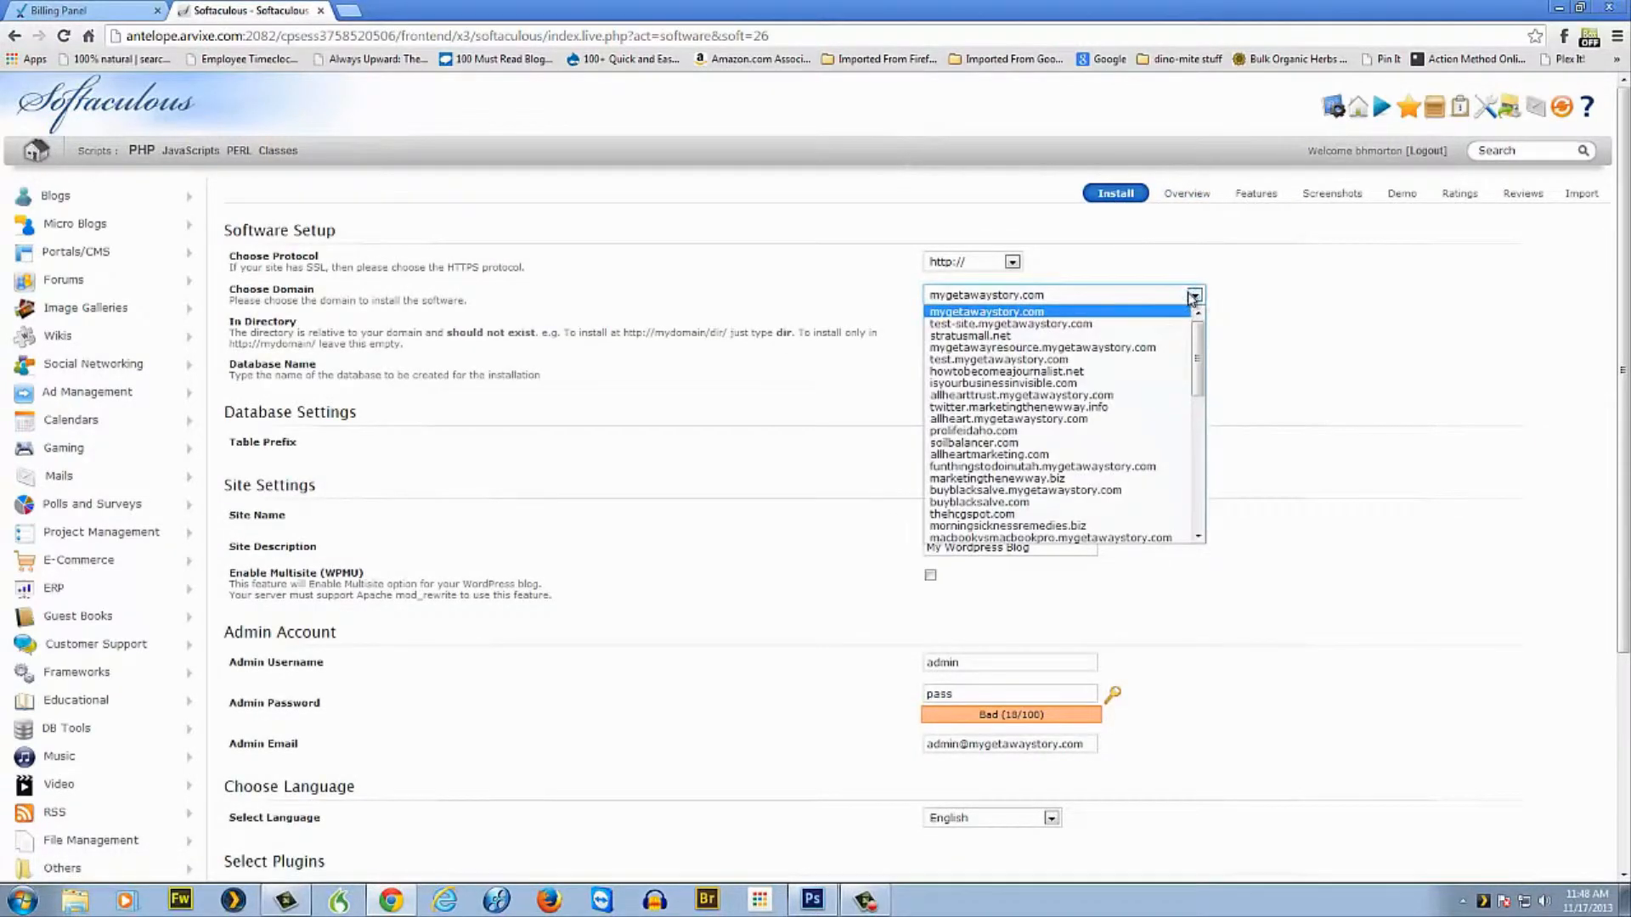
scroll(1012, 443, "down", 10)
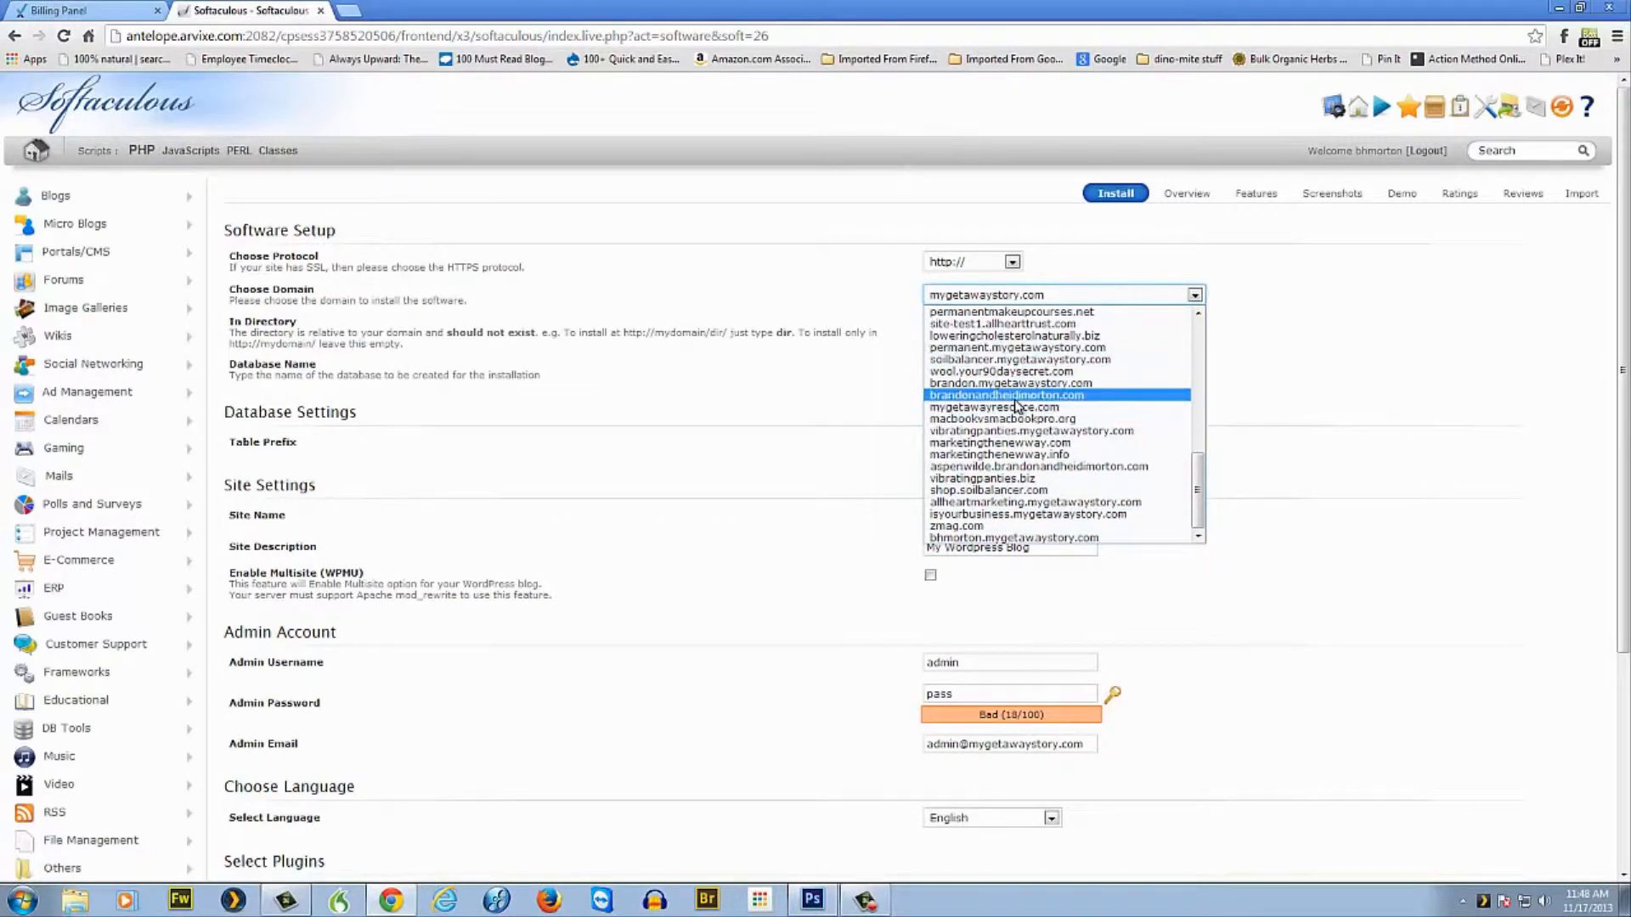
scroll(1020, 402, "up", 10)
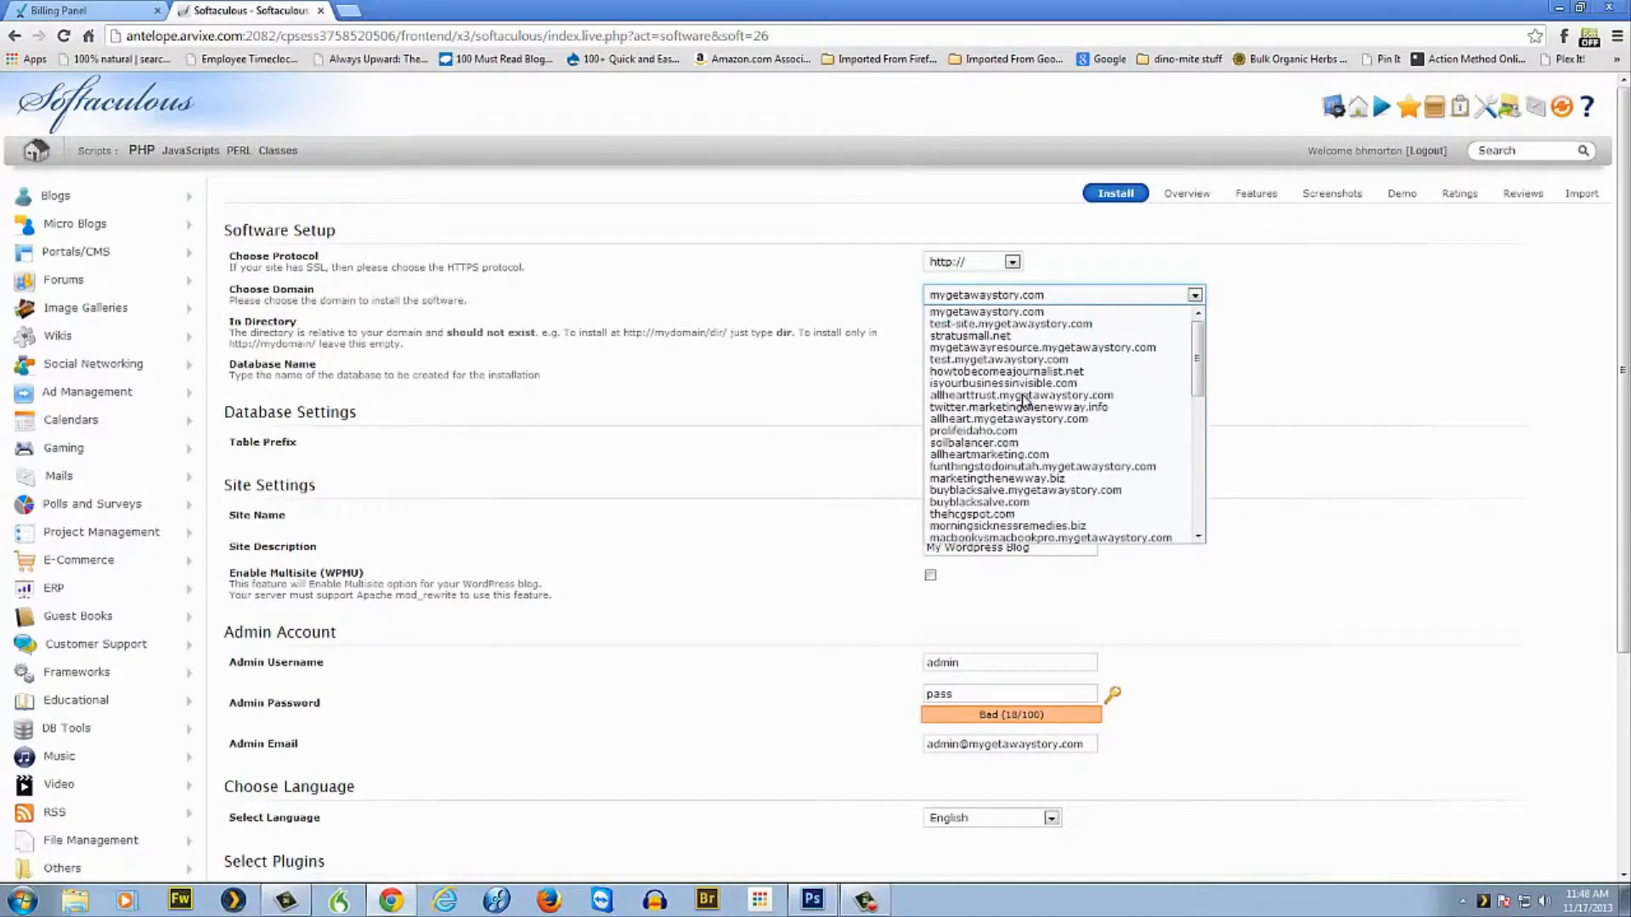
scroll(1069, 397, "down", 5)
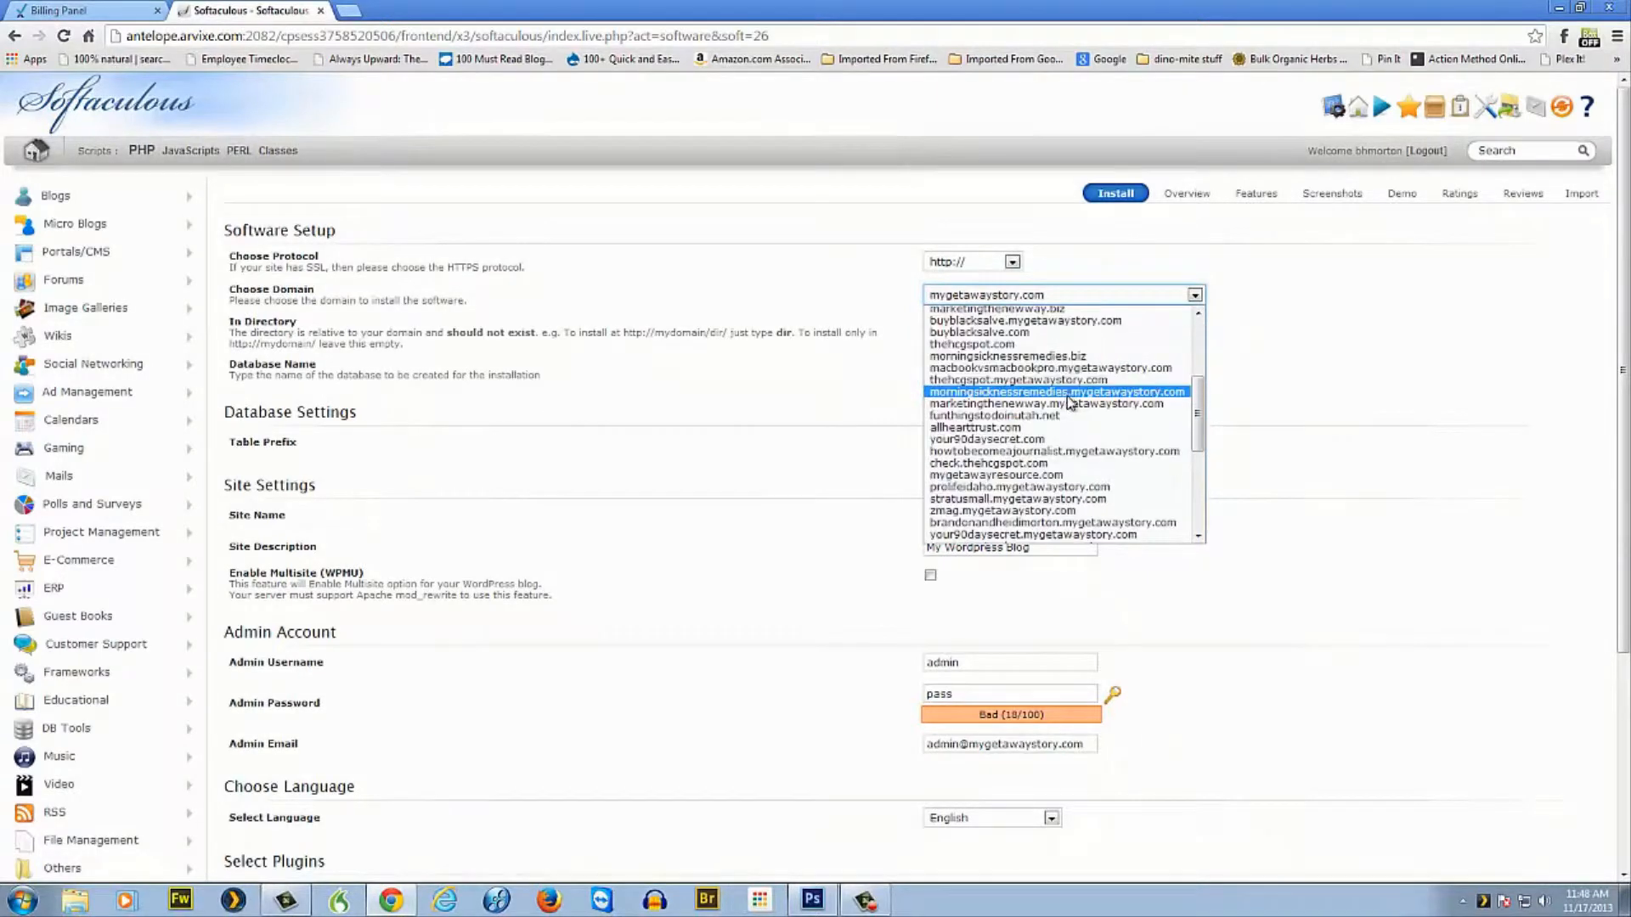
scroll(1062, 408, "up", 5)
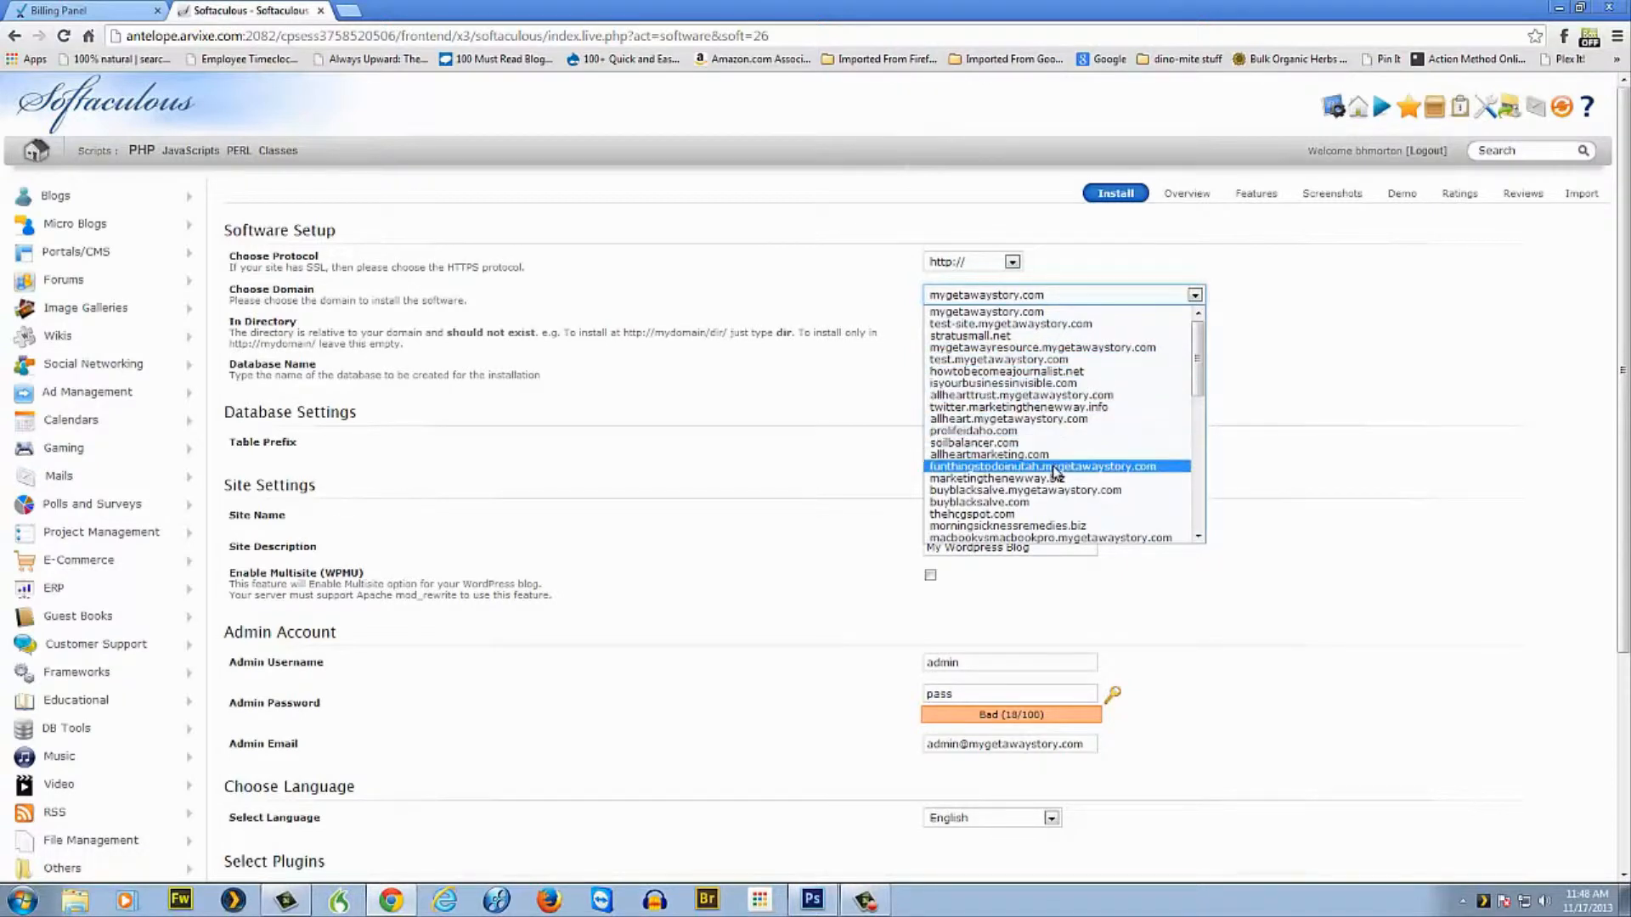
left_click(1003, 443)
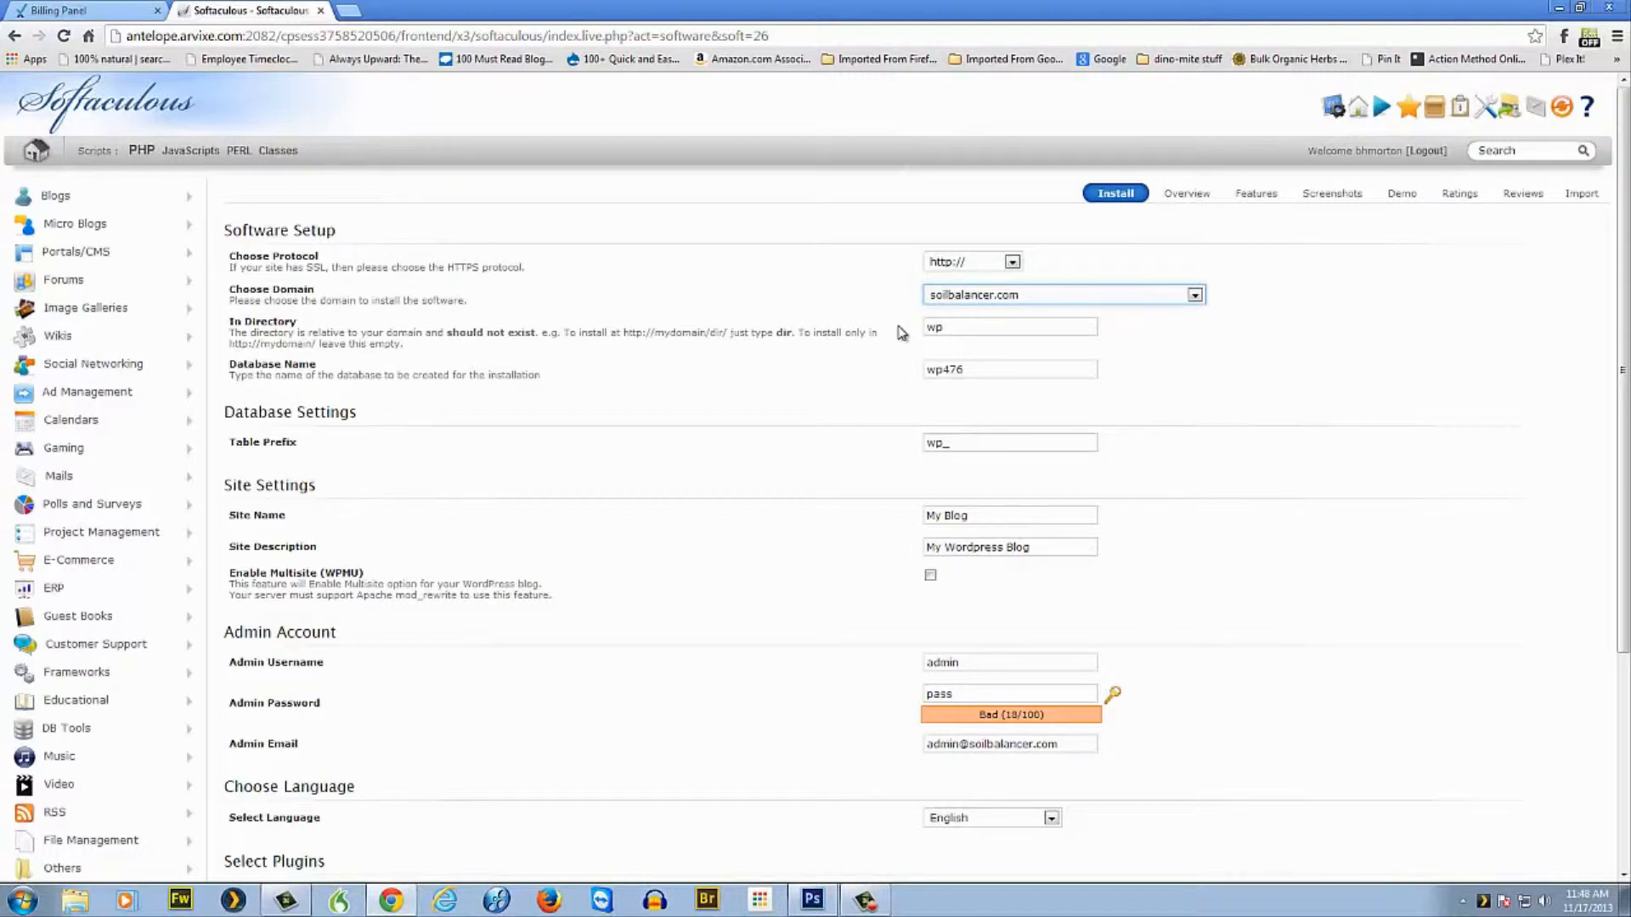
left_click_drag(951, 328, 903, 330)
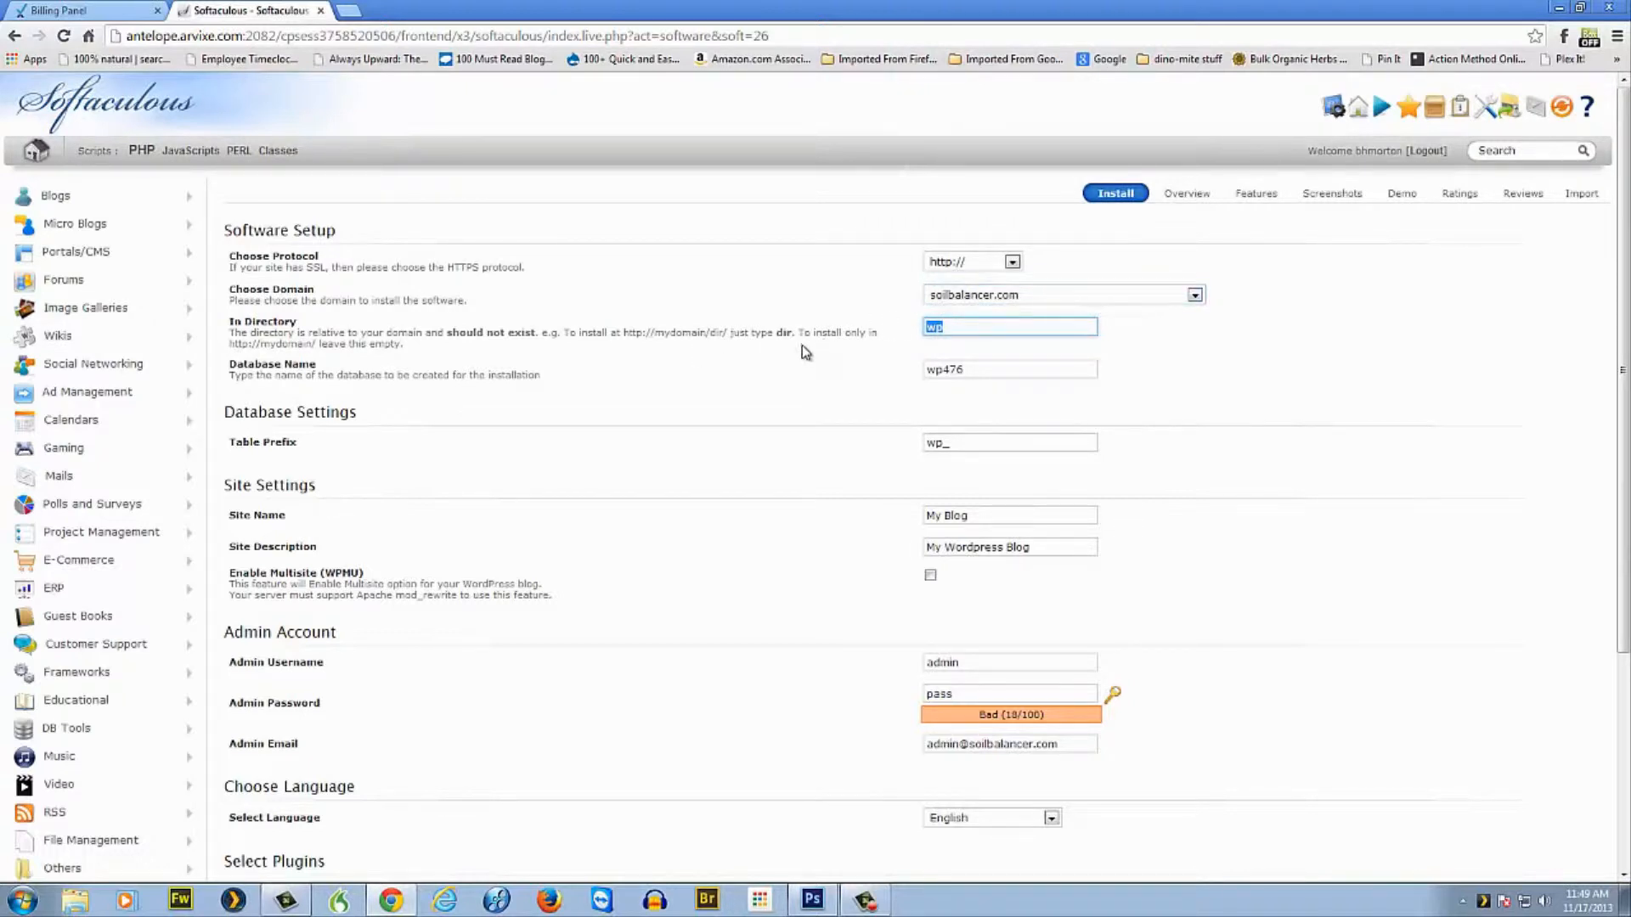
left_click(1024, 300)
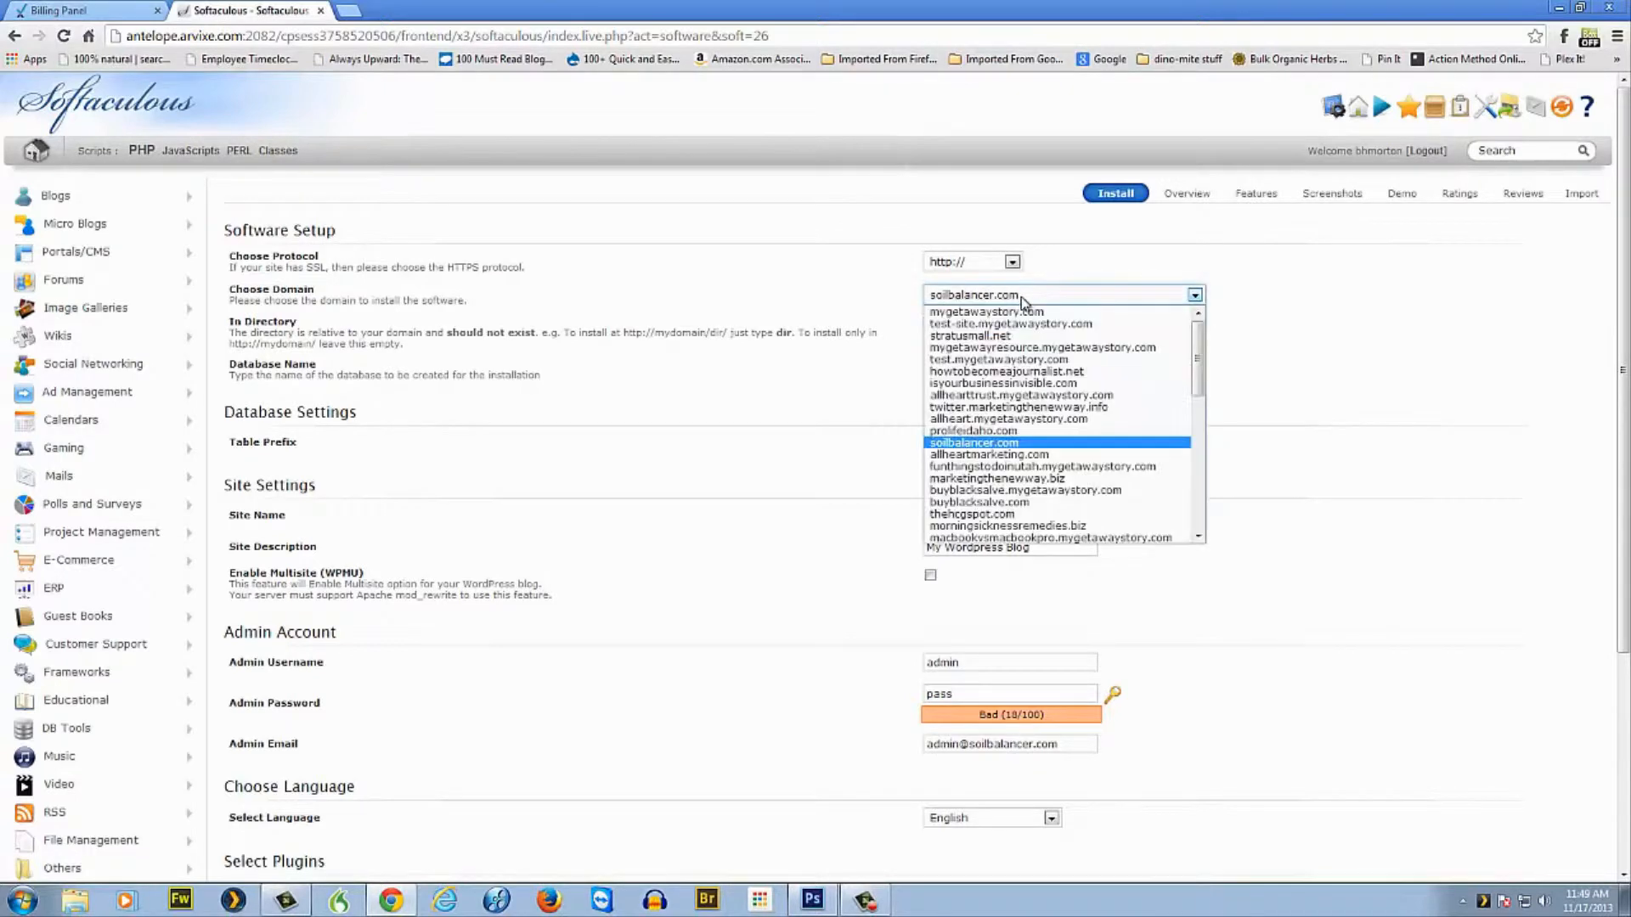
left_click(975, 298)
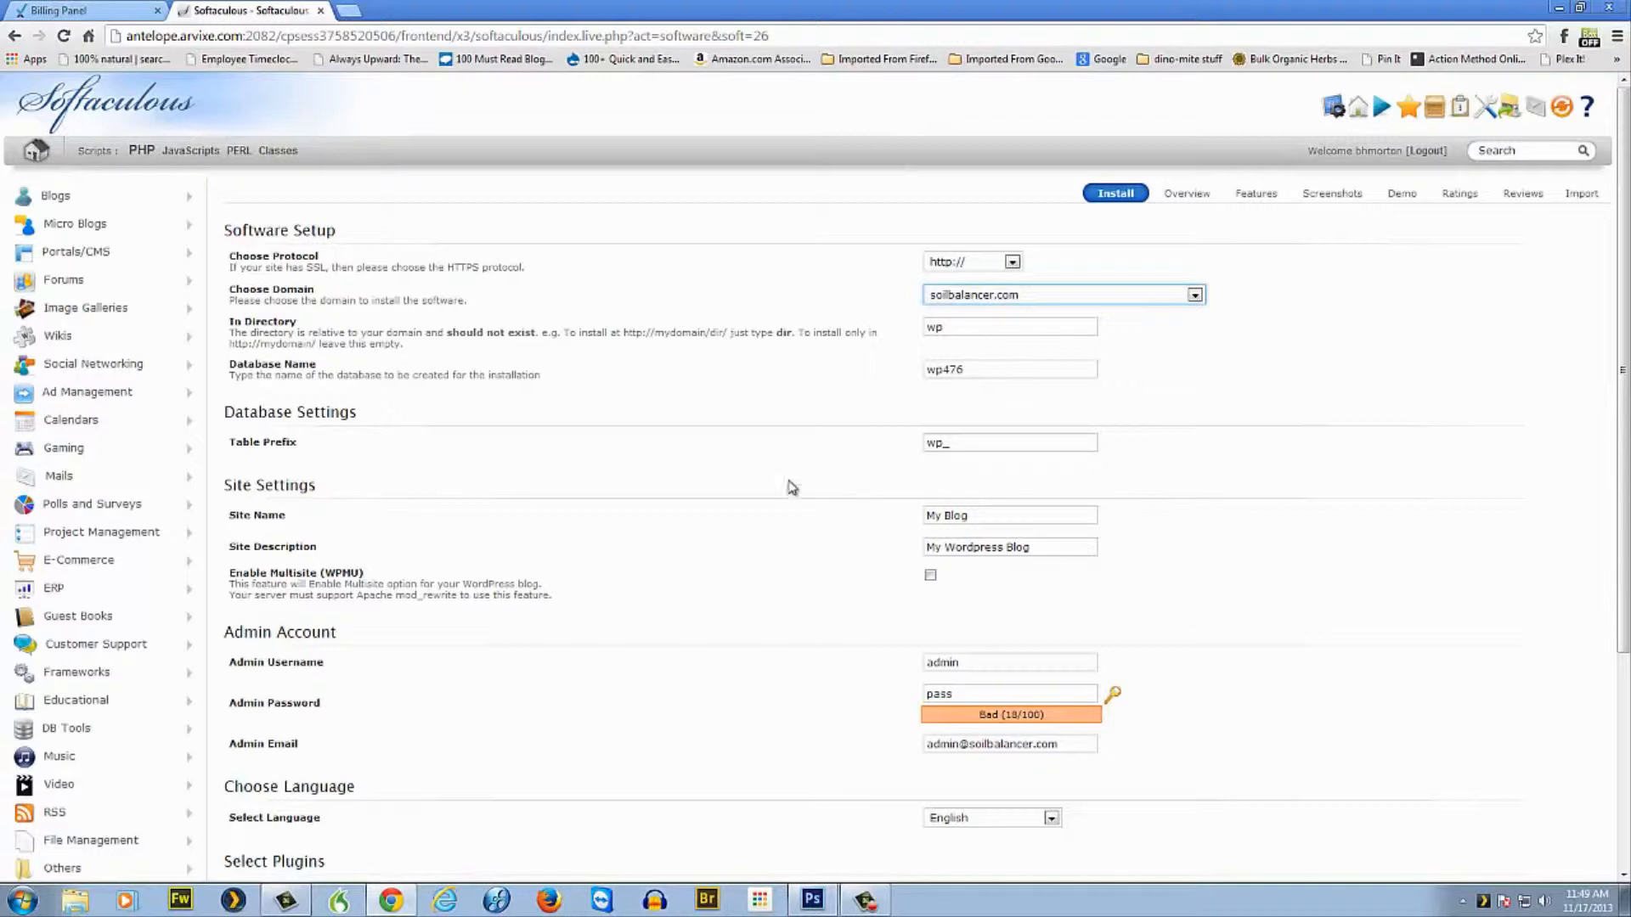
left_click(970, 516)
triple_click(946, 518)
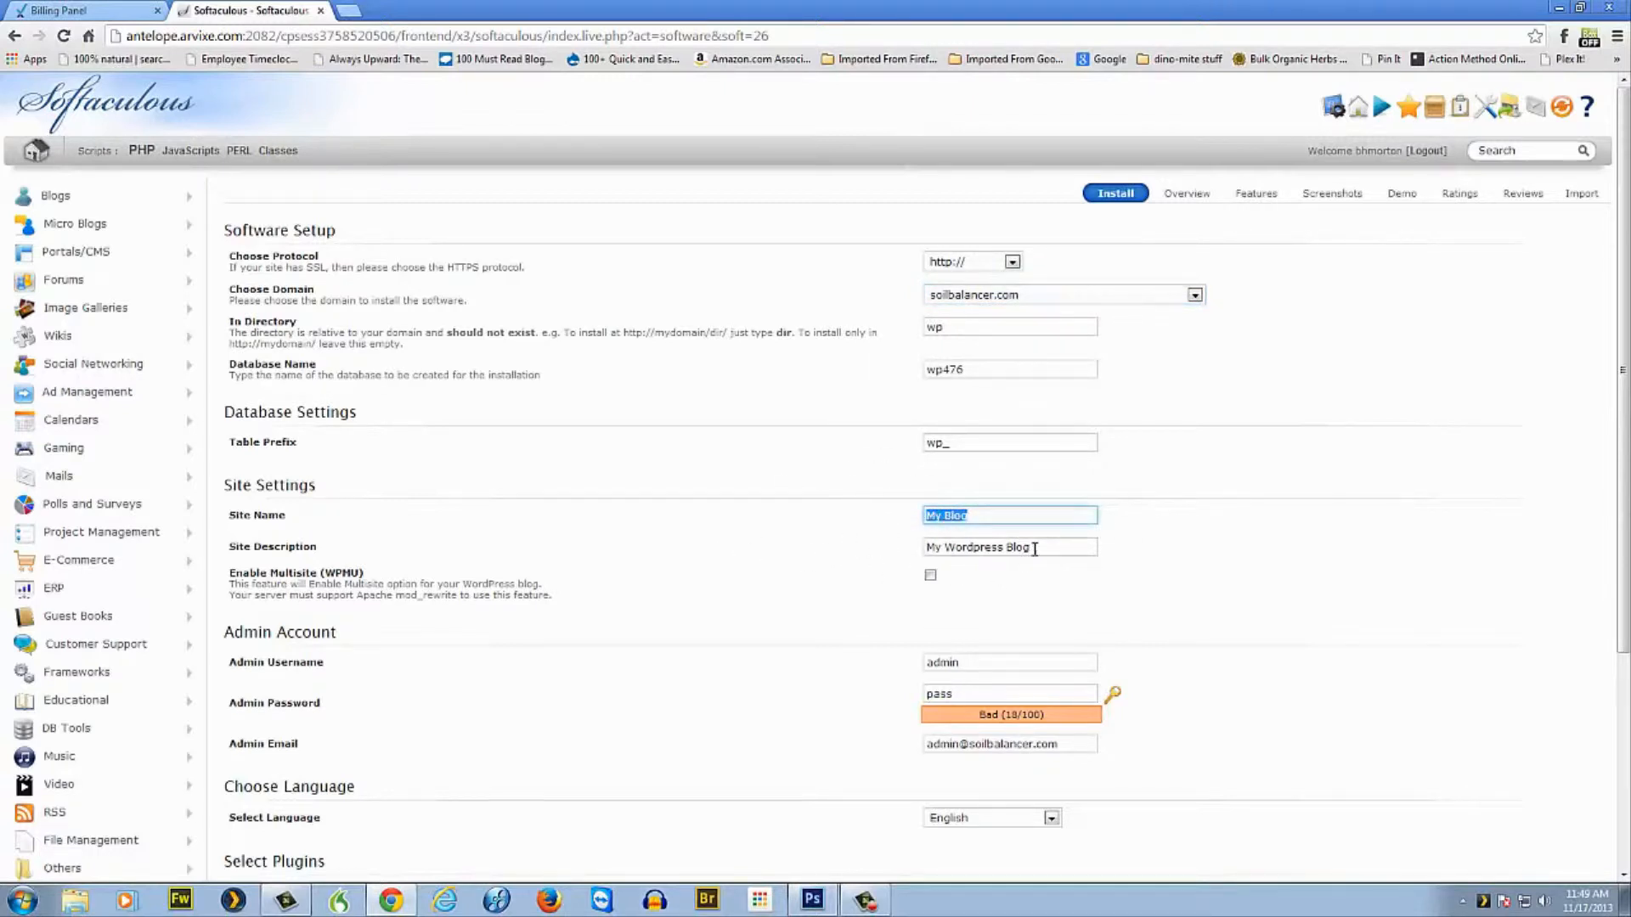
left_click_drag(1042, 548, 874, 554)
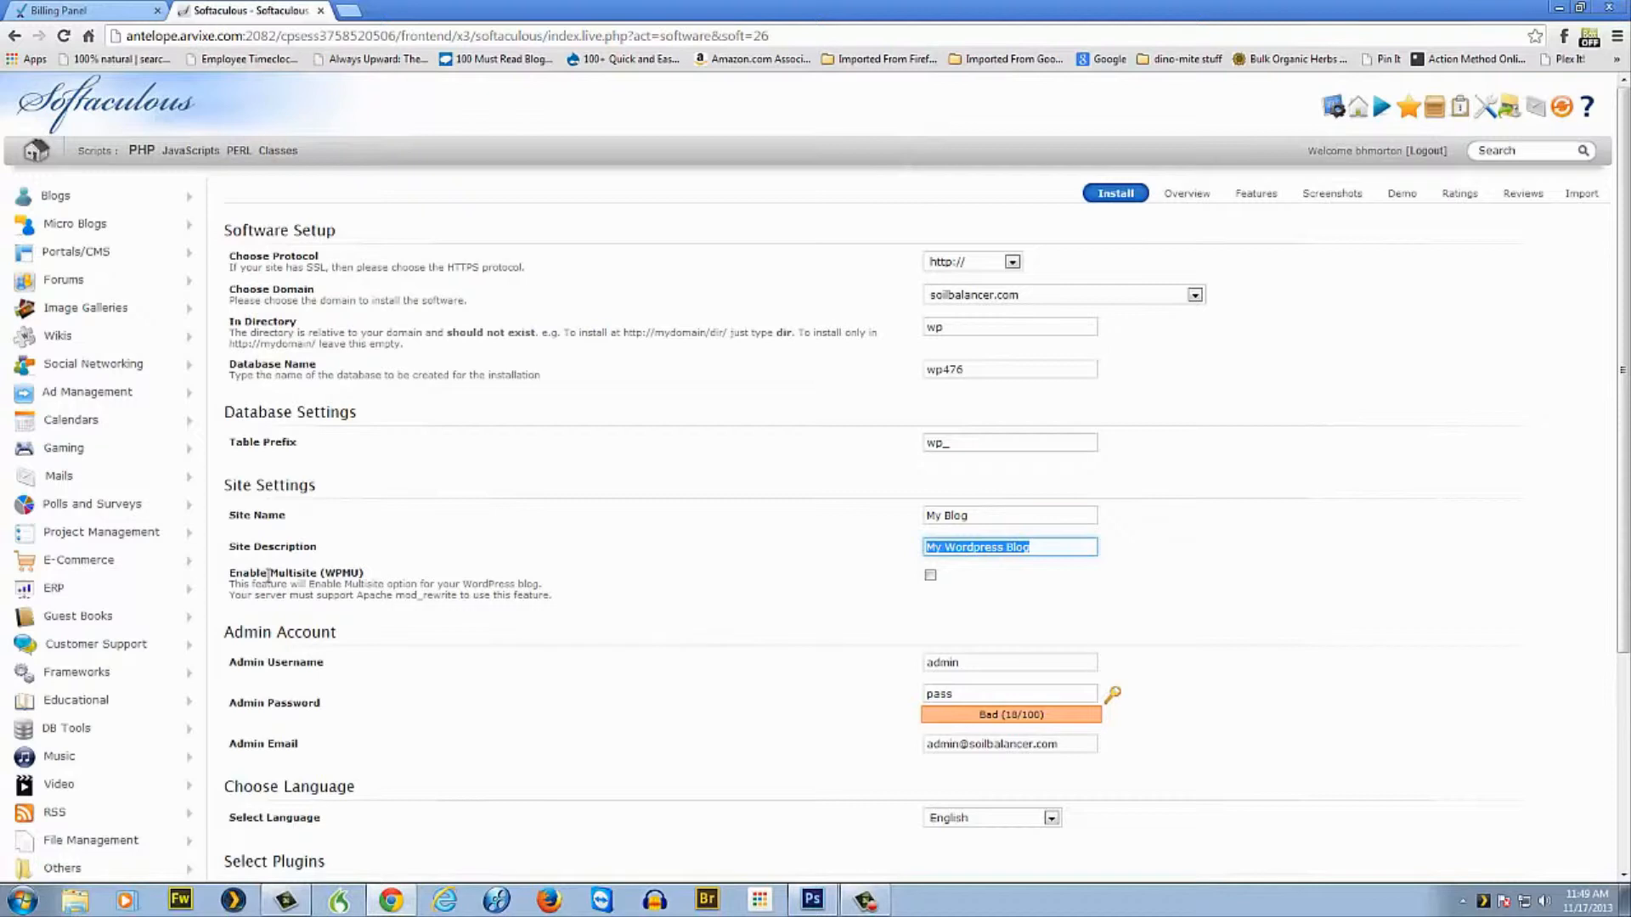
left_click_drag(268, 573, 569, 612)
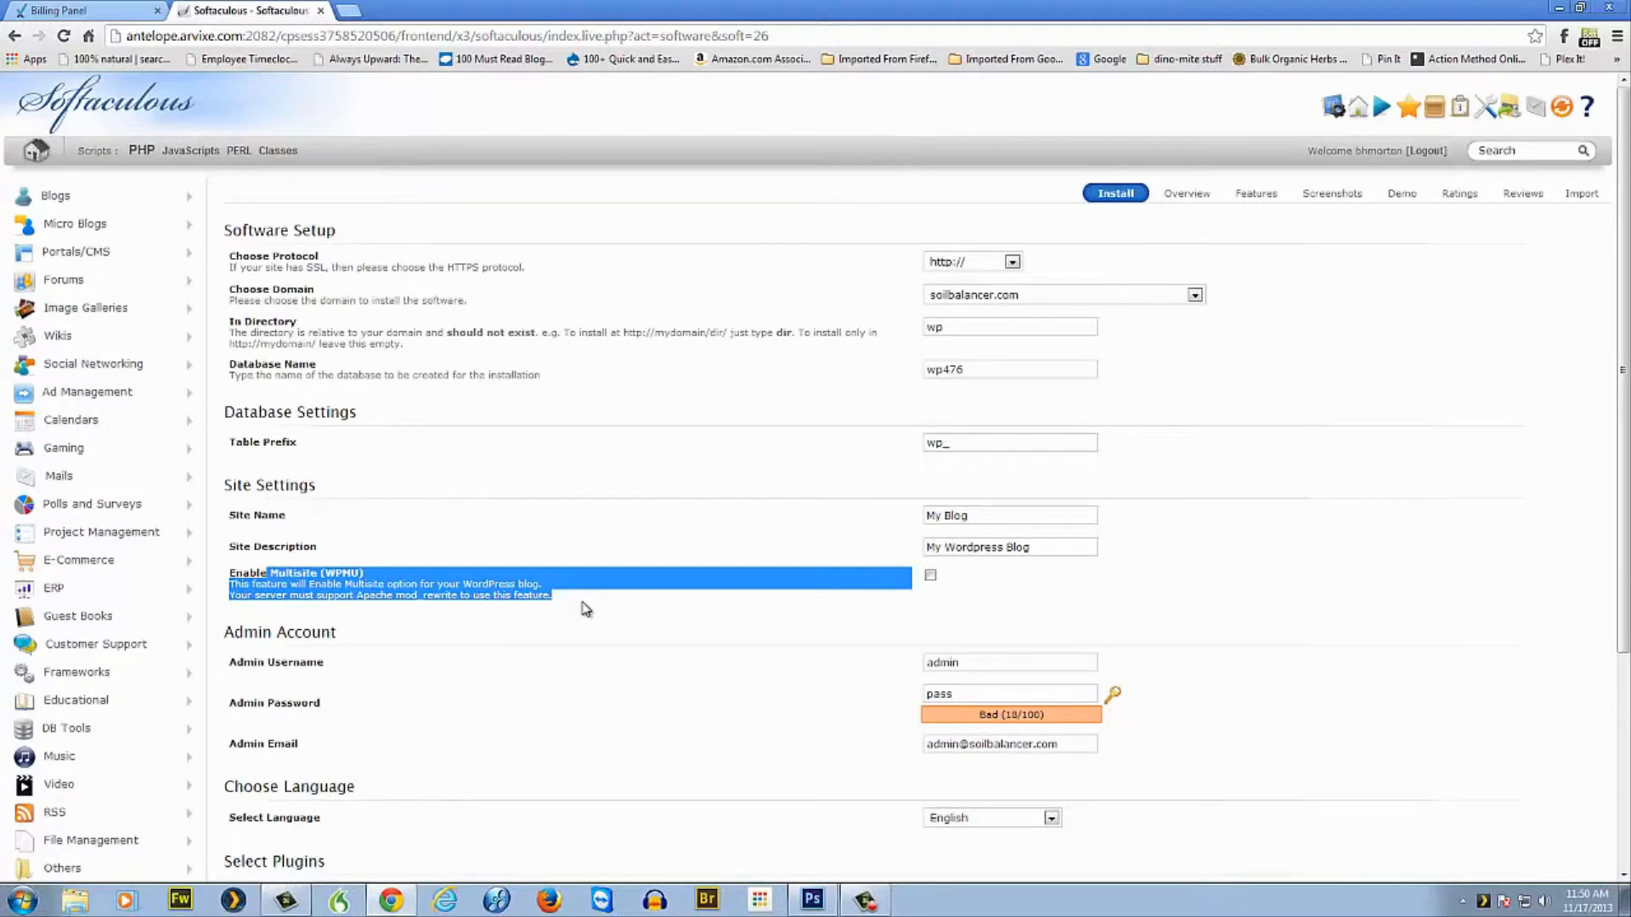
Overwrite the default admin password with a new one rated Bad, then select the admin email.
scroll(691, 583, "down", 2)
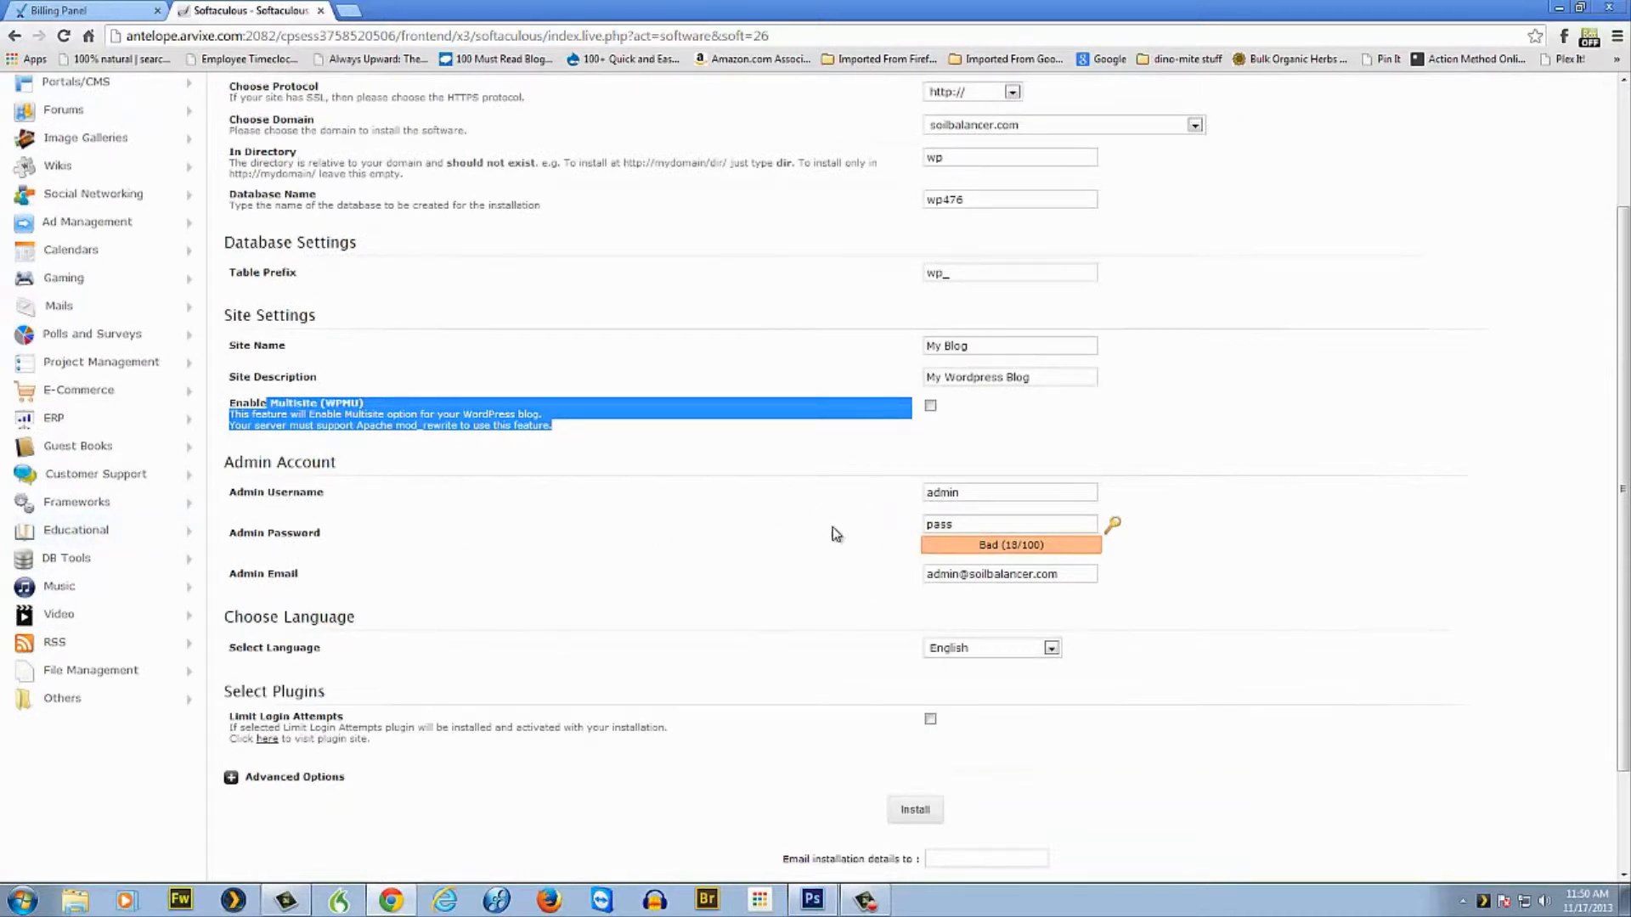
double_click(968, 493)
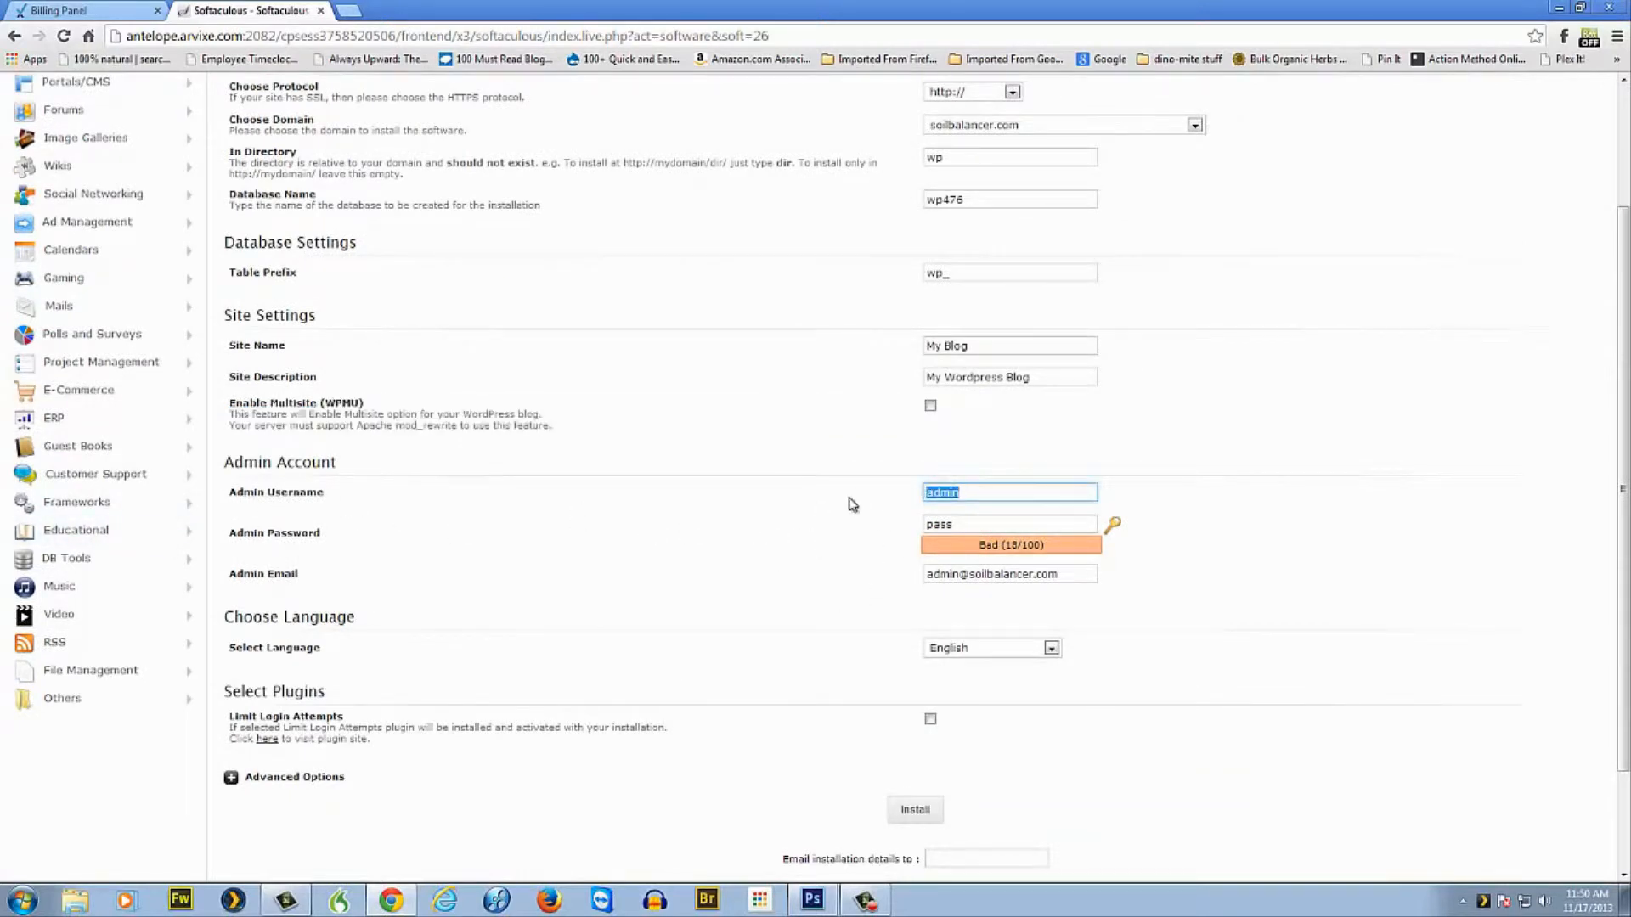
left_click(966, 496)
left_click(955, 499)
left_click(944, 526)
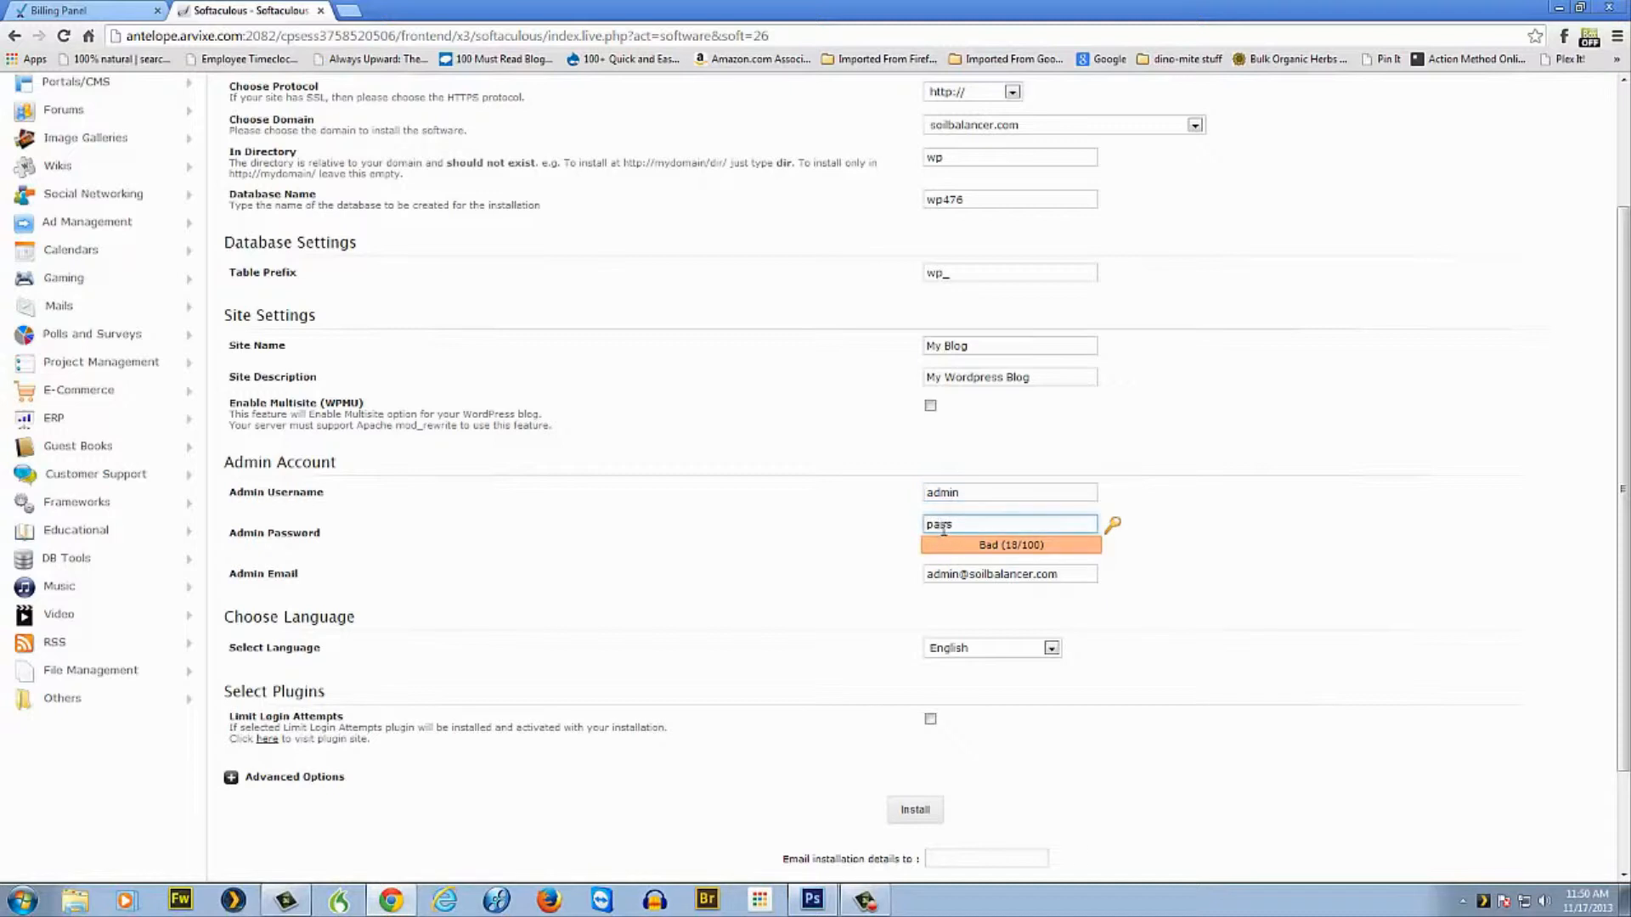
left_click(964, 493)
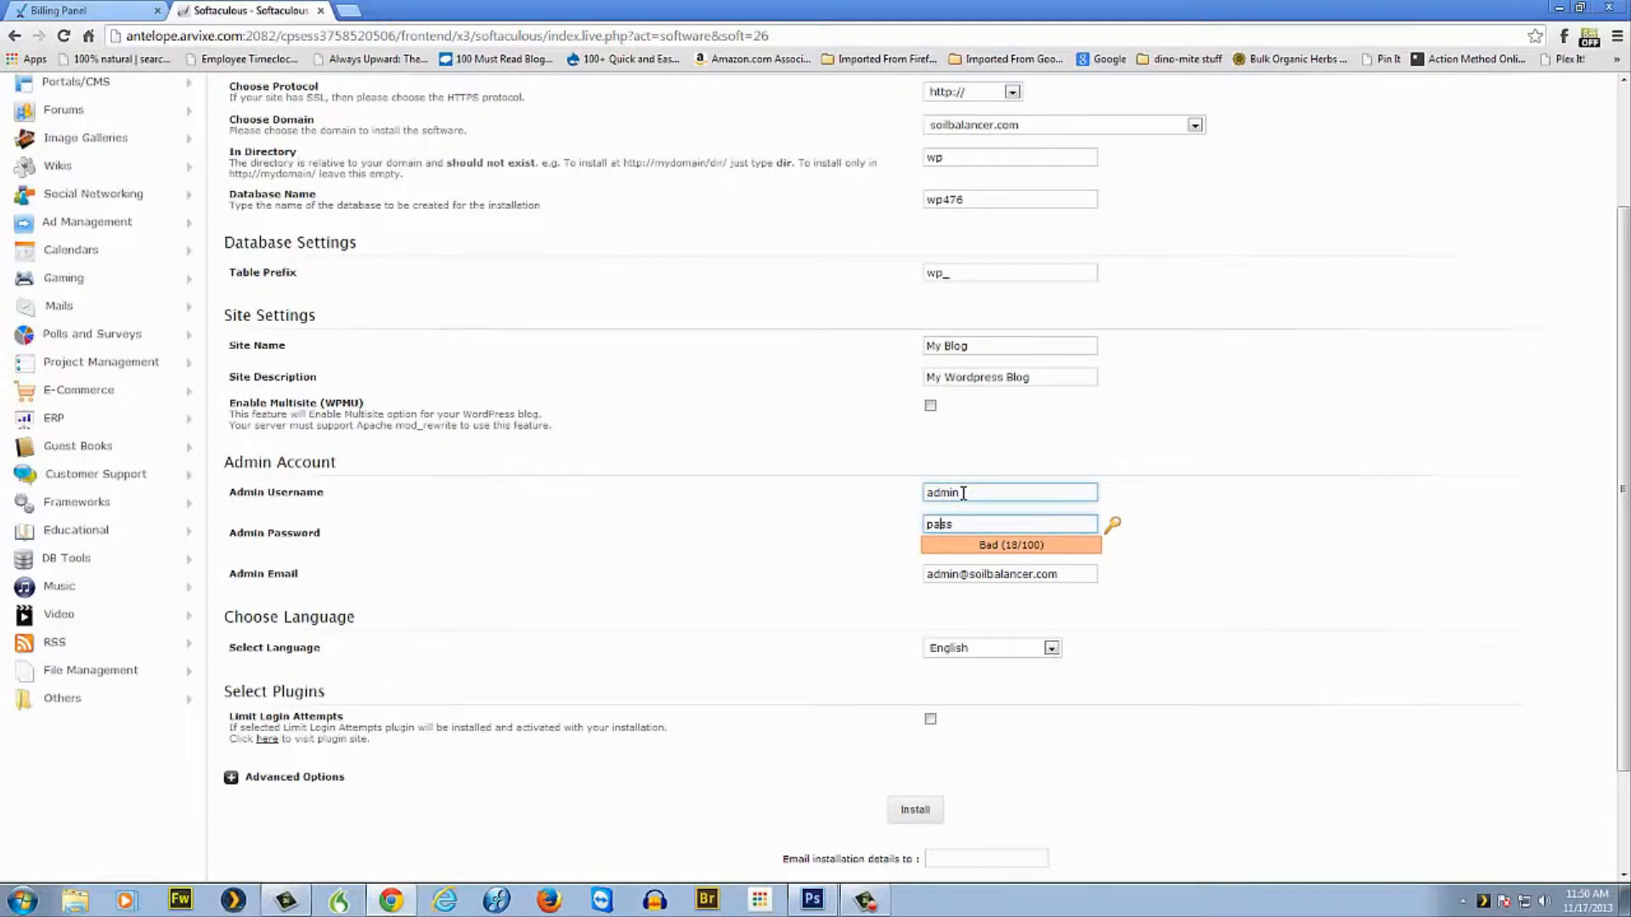
left_click(938, 524)
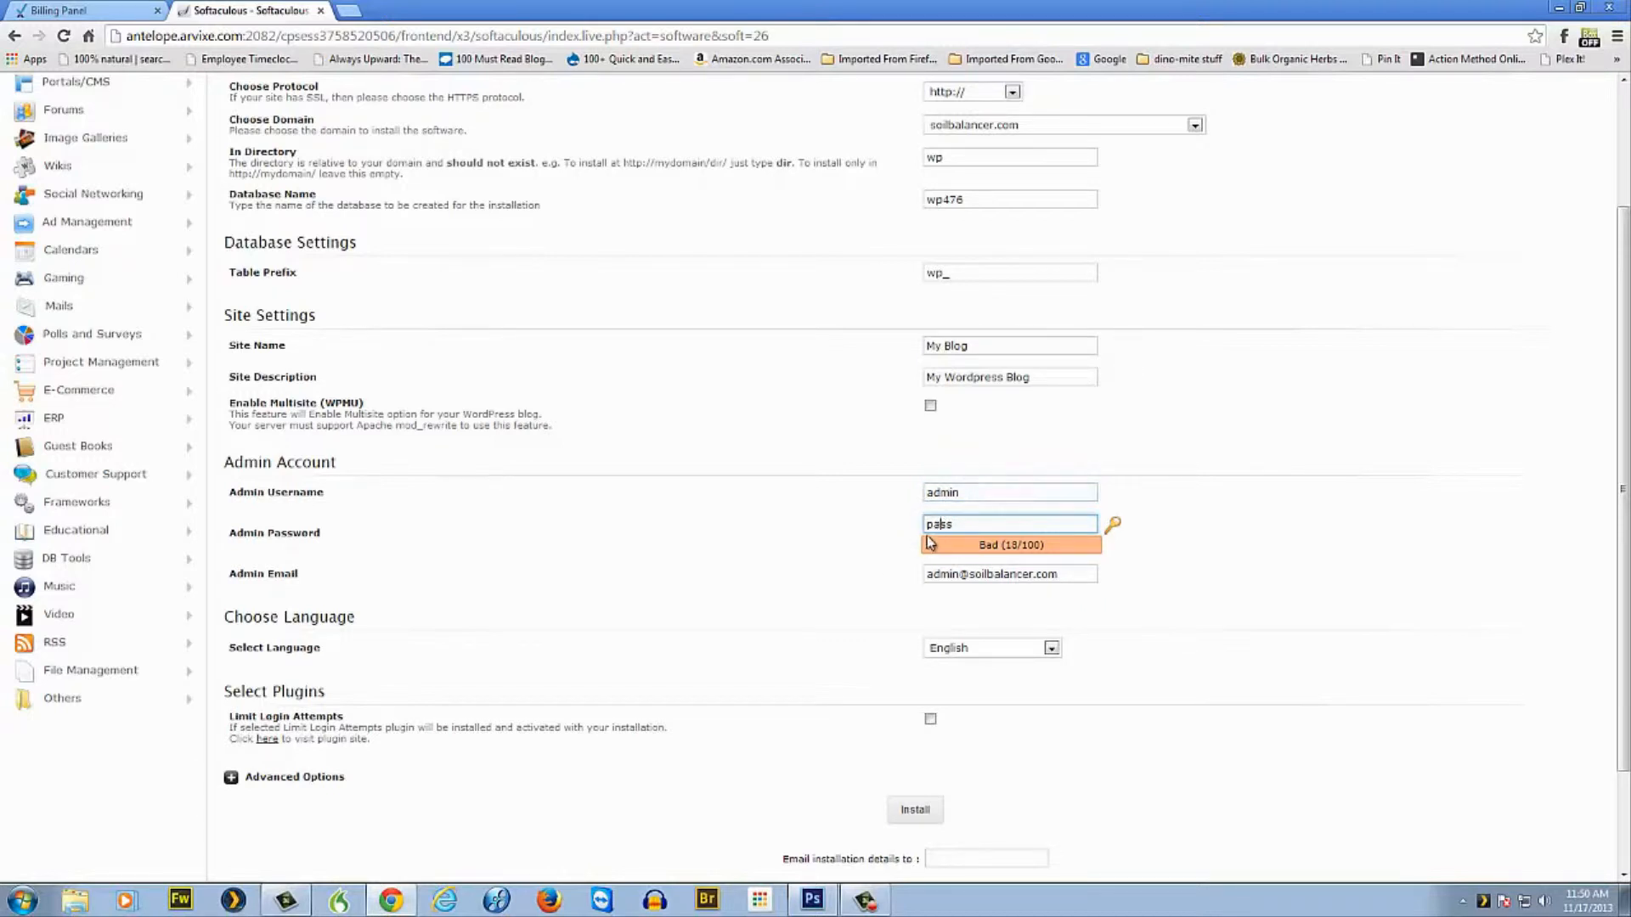
left_click_drag(953, 524, 888, 531)
left_click_drag(966, 525, 892, 528)
type("abc123")
left_click(981, 576)
triple_click(982, 576)
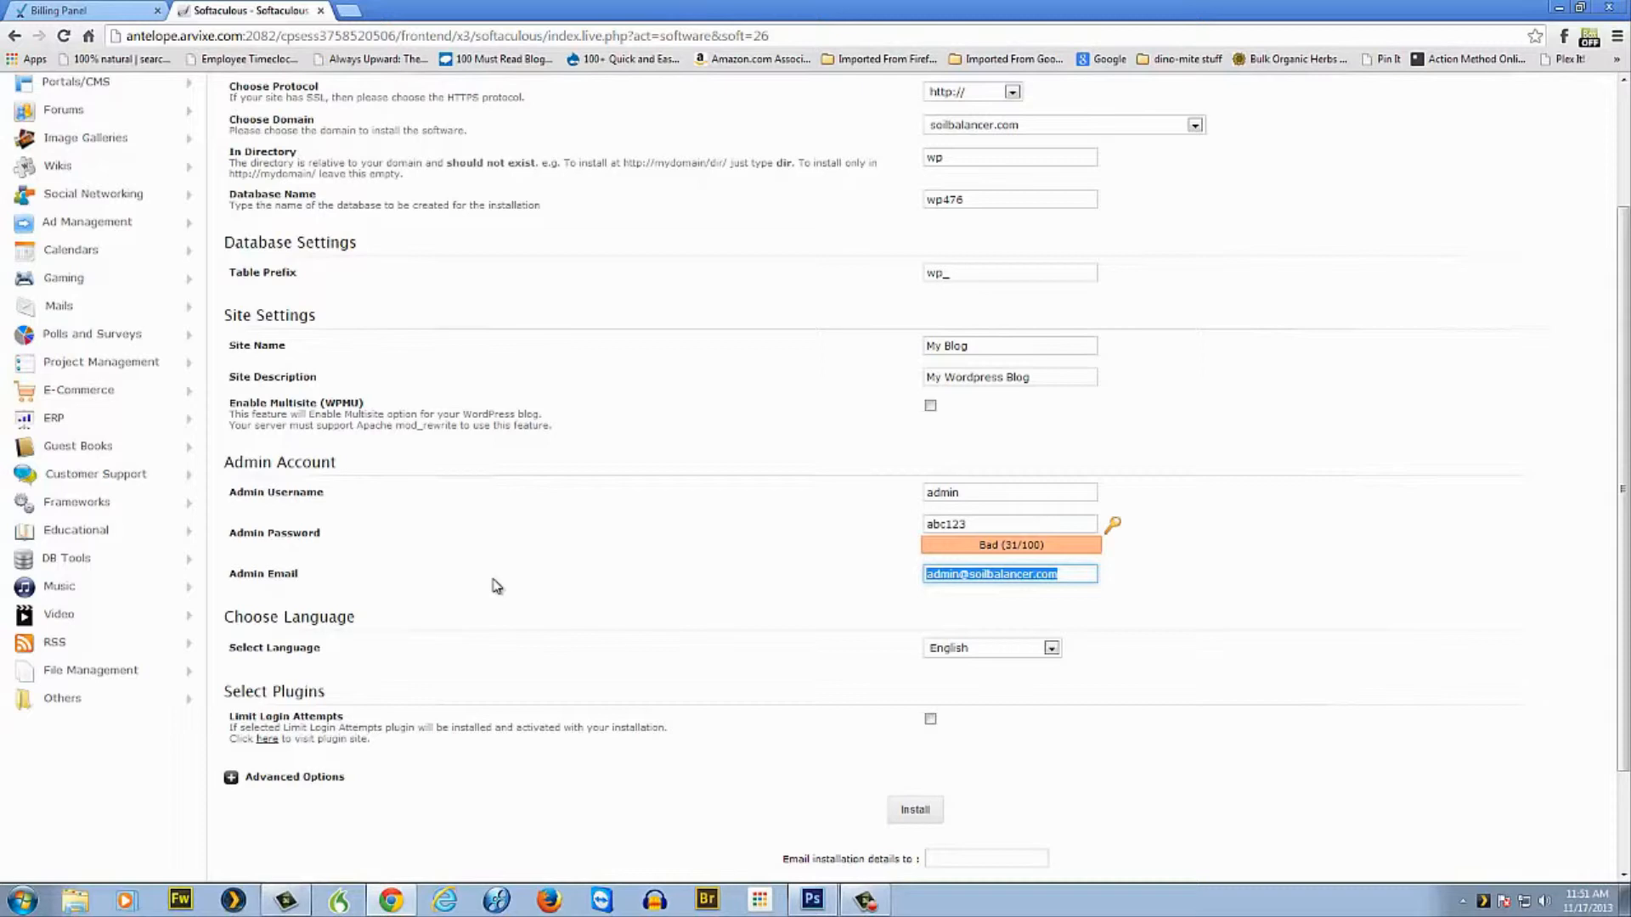
left_click(926, 579)
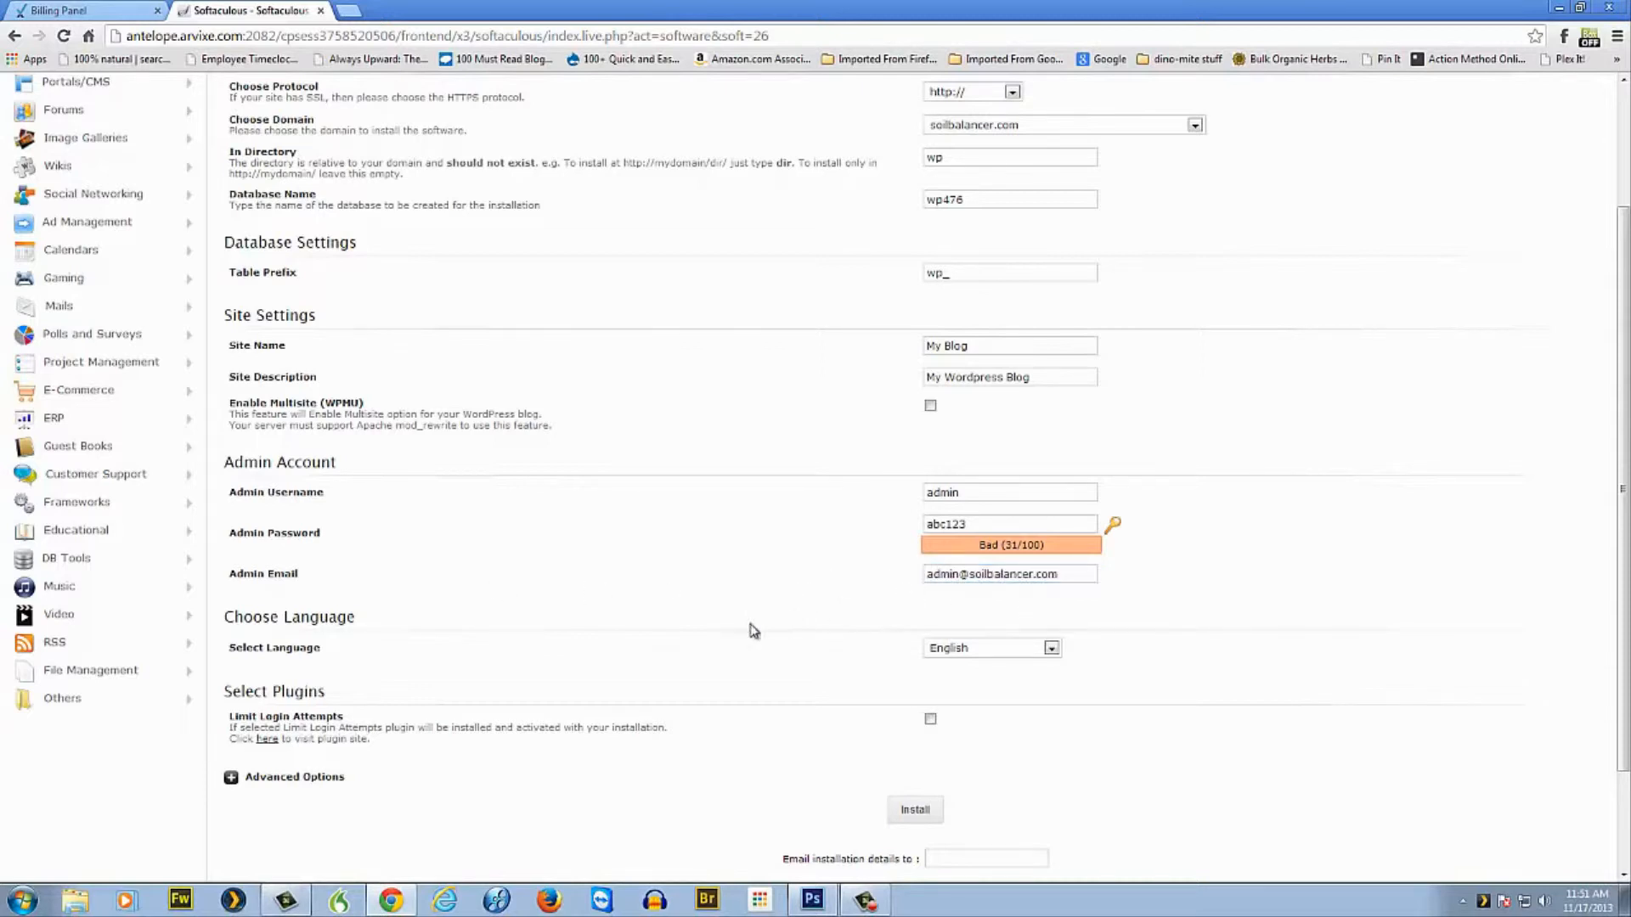
left_click(1051, 649)
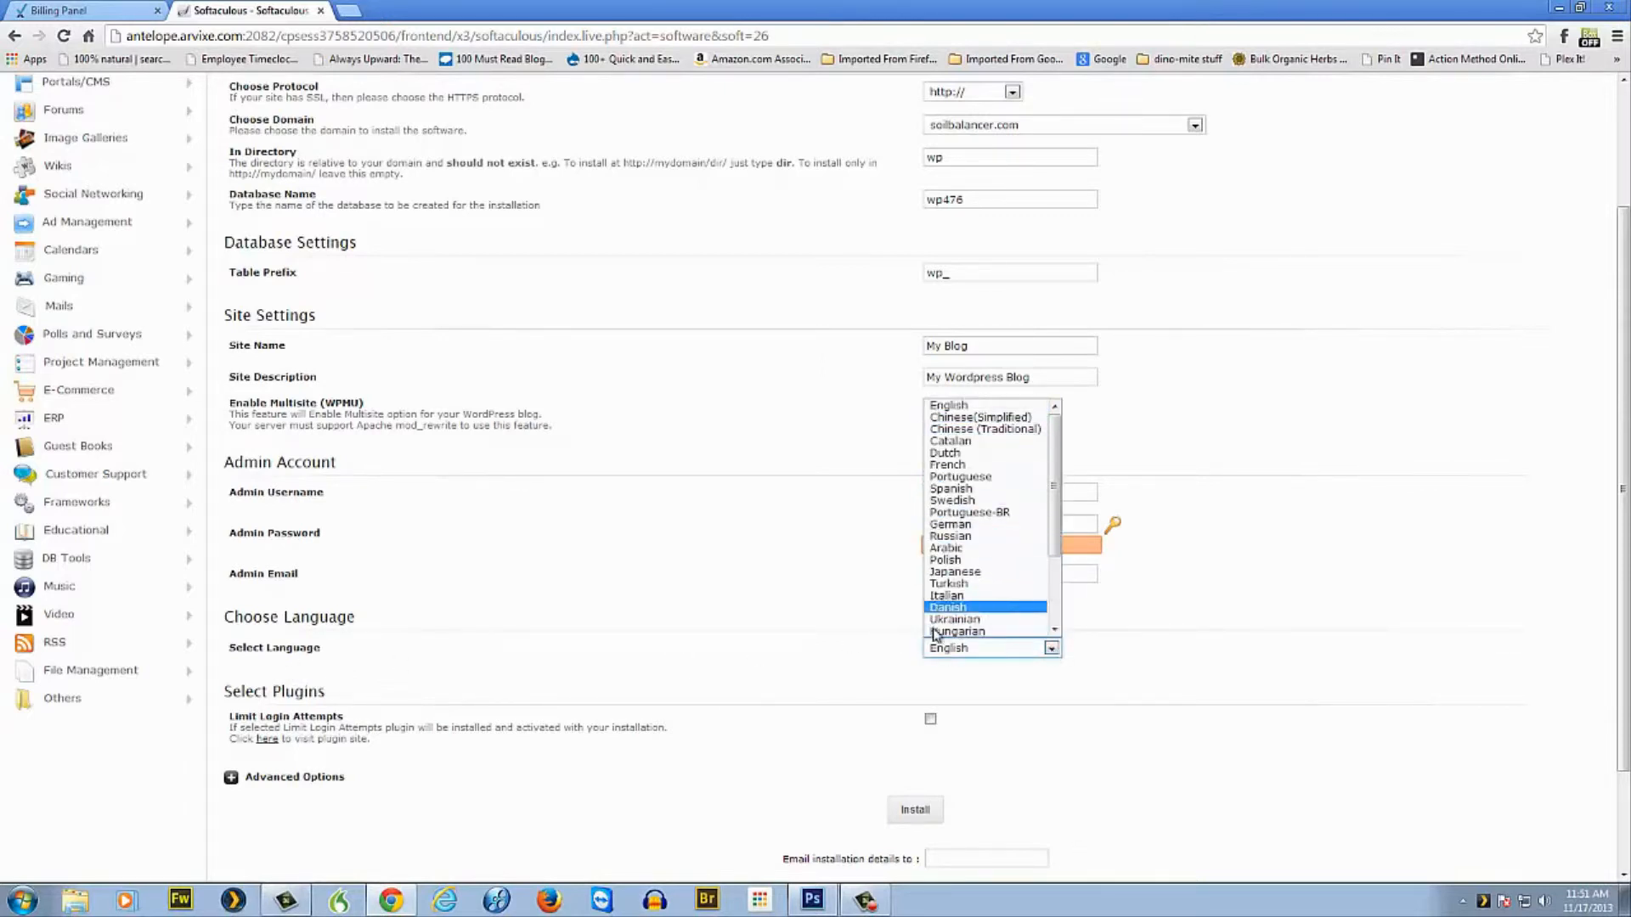
left_click(1128, 655)
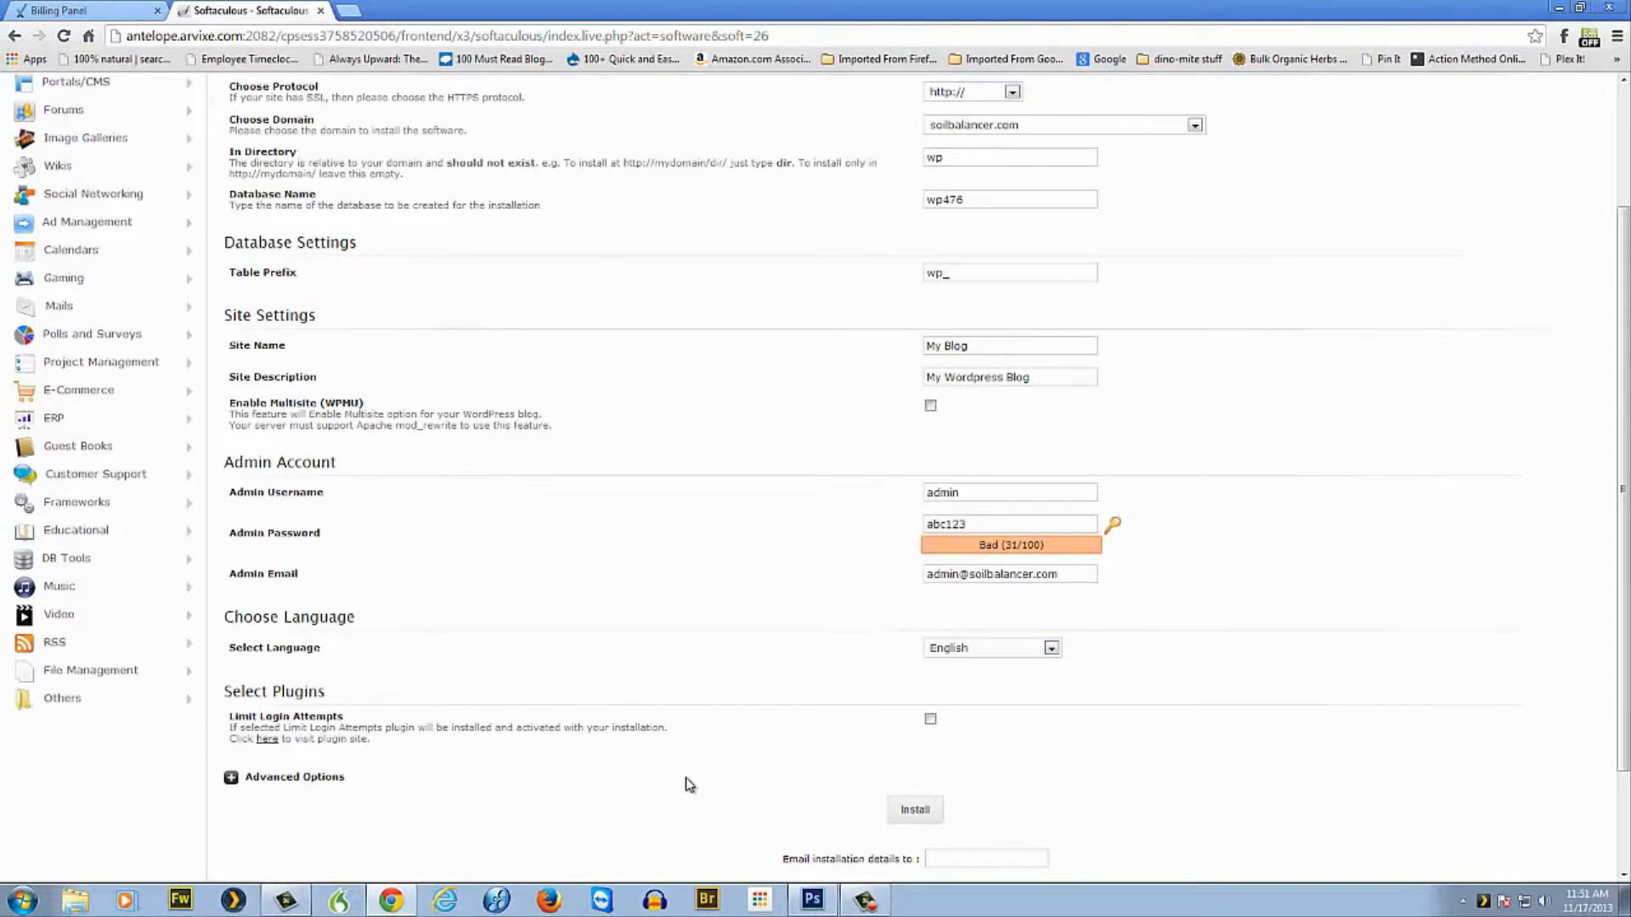
scroll(696, 735, "down", 1)
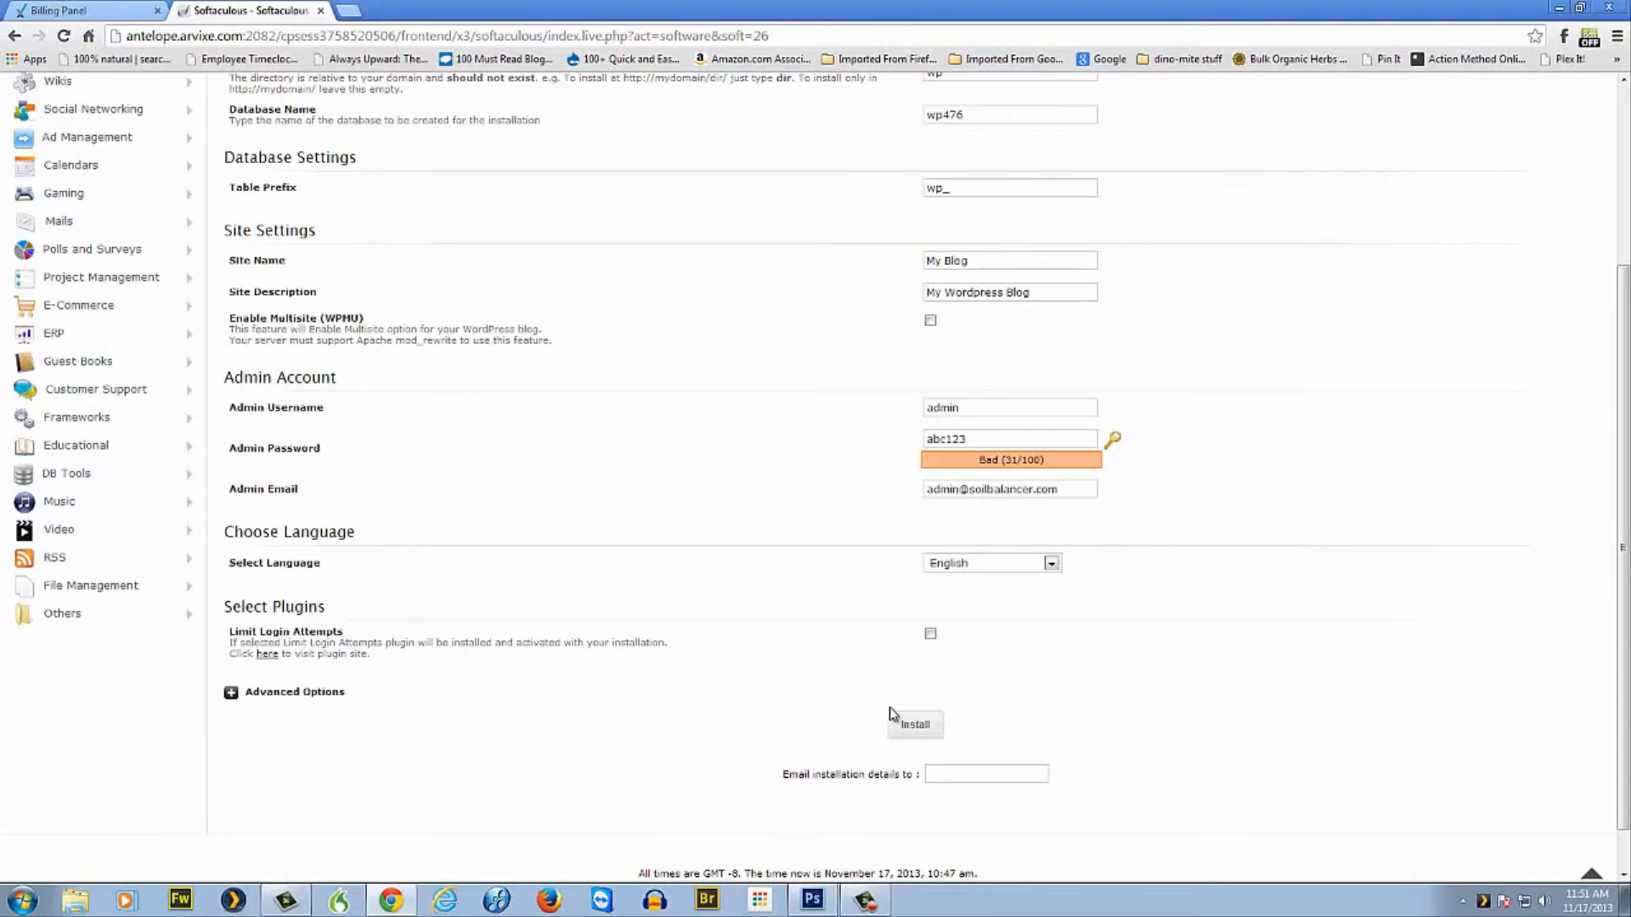
Include the Limit Login Attempts plugin and run the WordPress install on soilbalancer.com/wp.
left_click(933, 633)
left_click(909, 727)
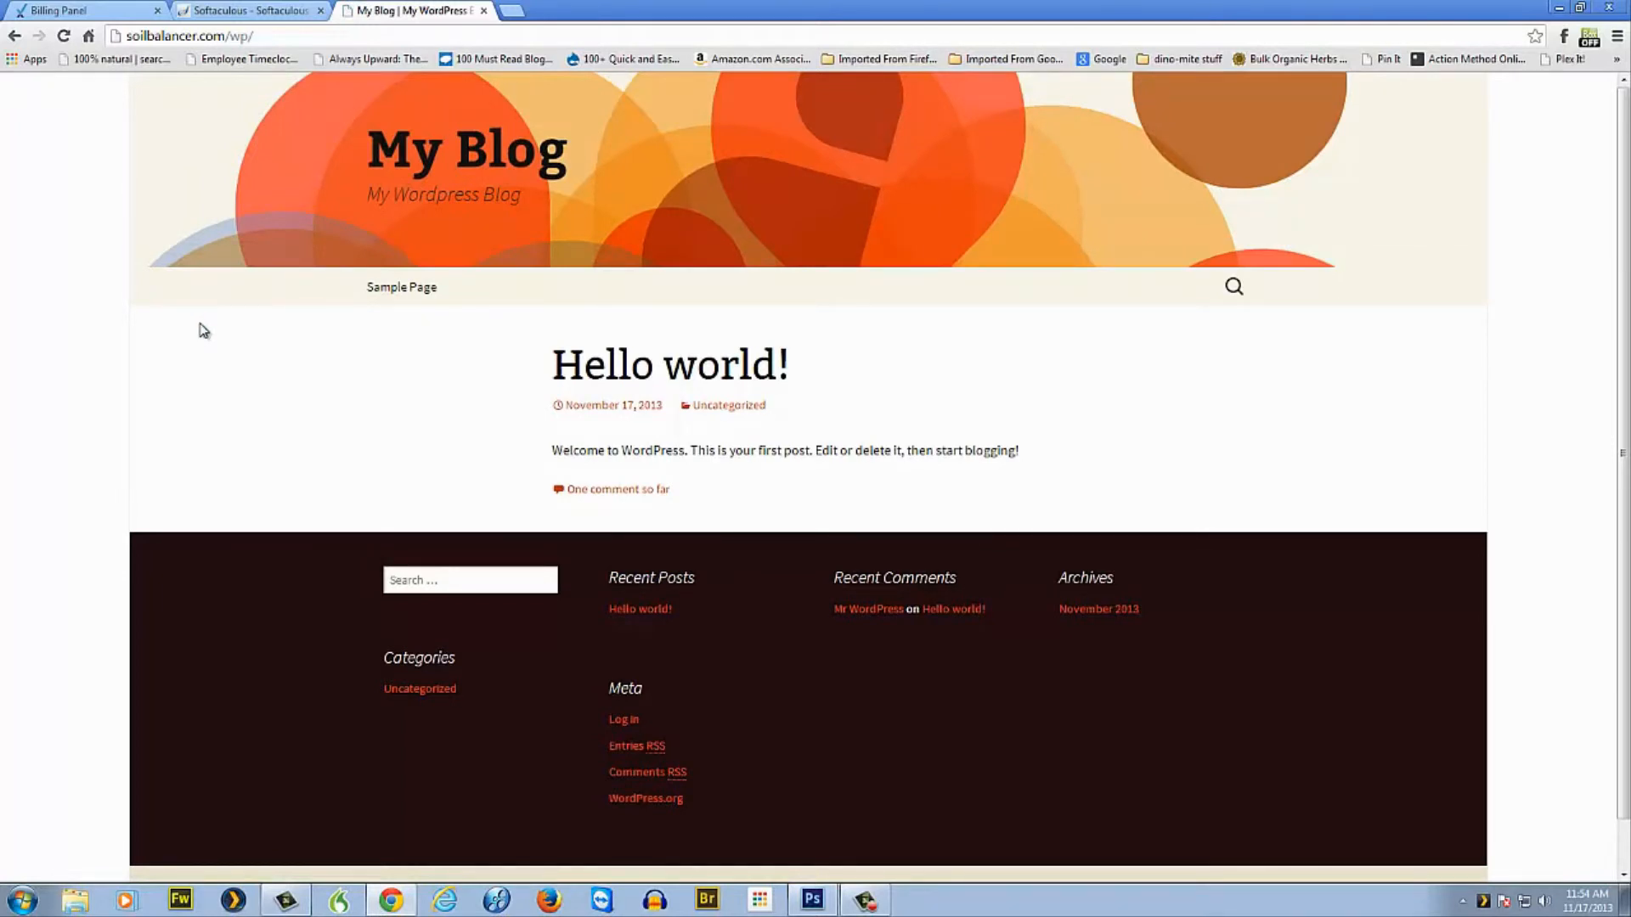
Follow the Log in link under Meta in the My Blog footer.
scroll(254, 349, "down", 1)
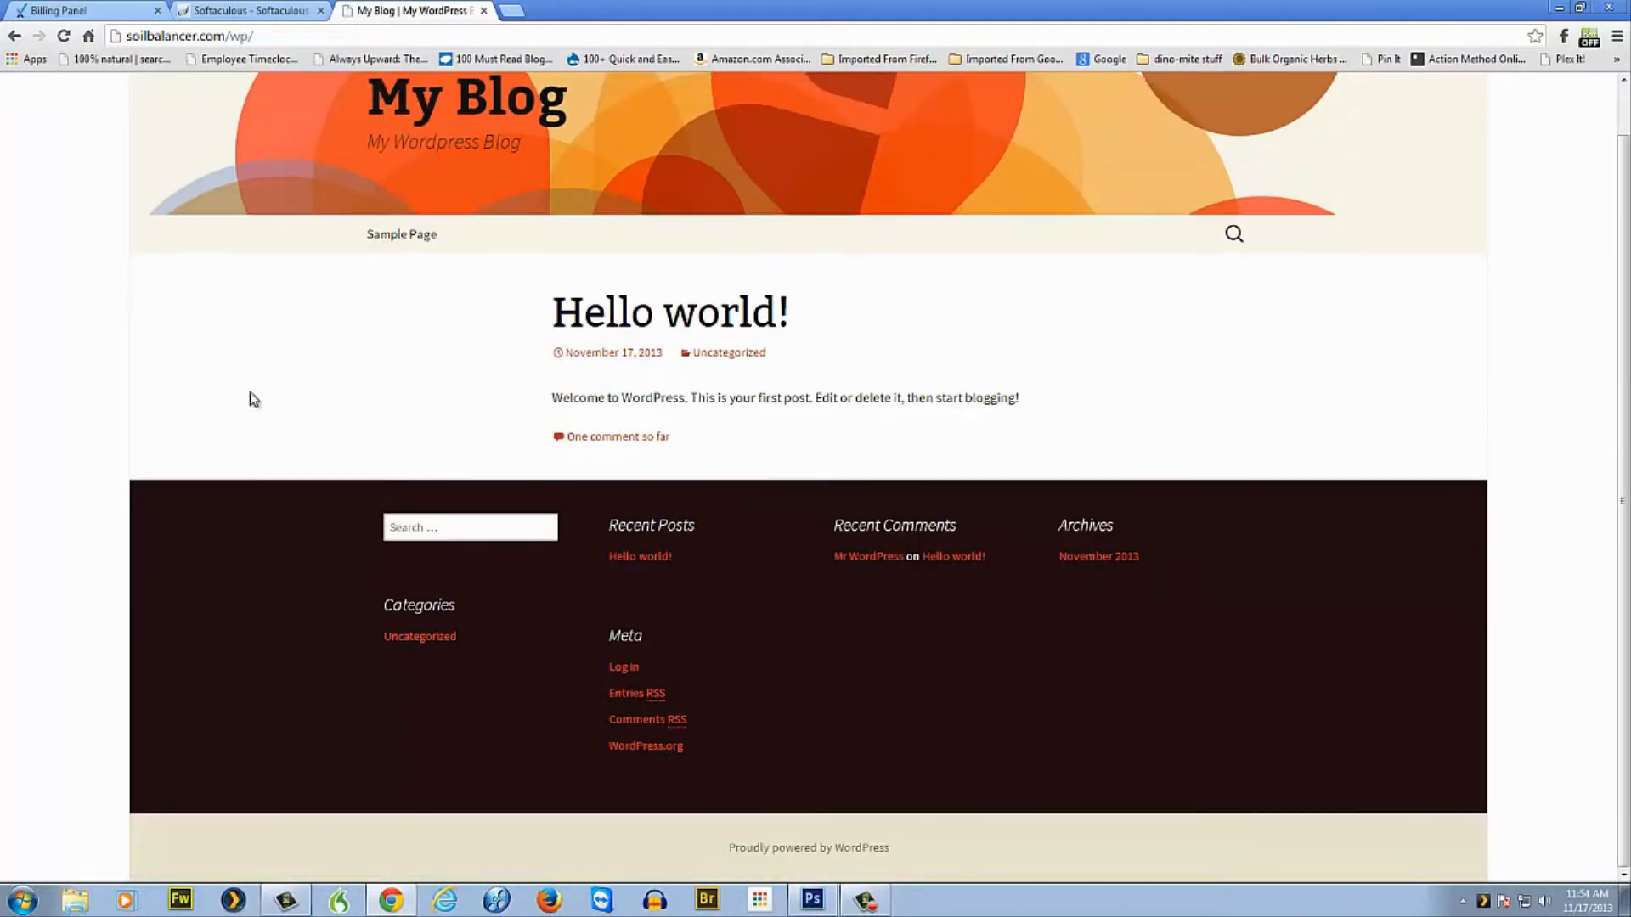
left_click(624, 668)
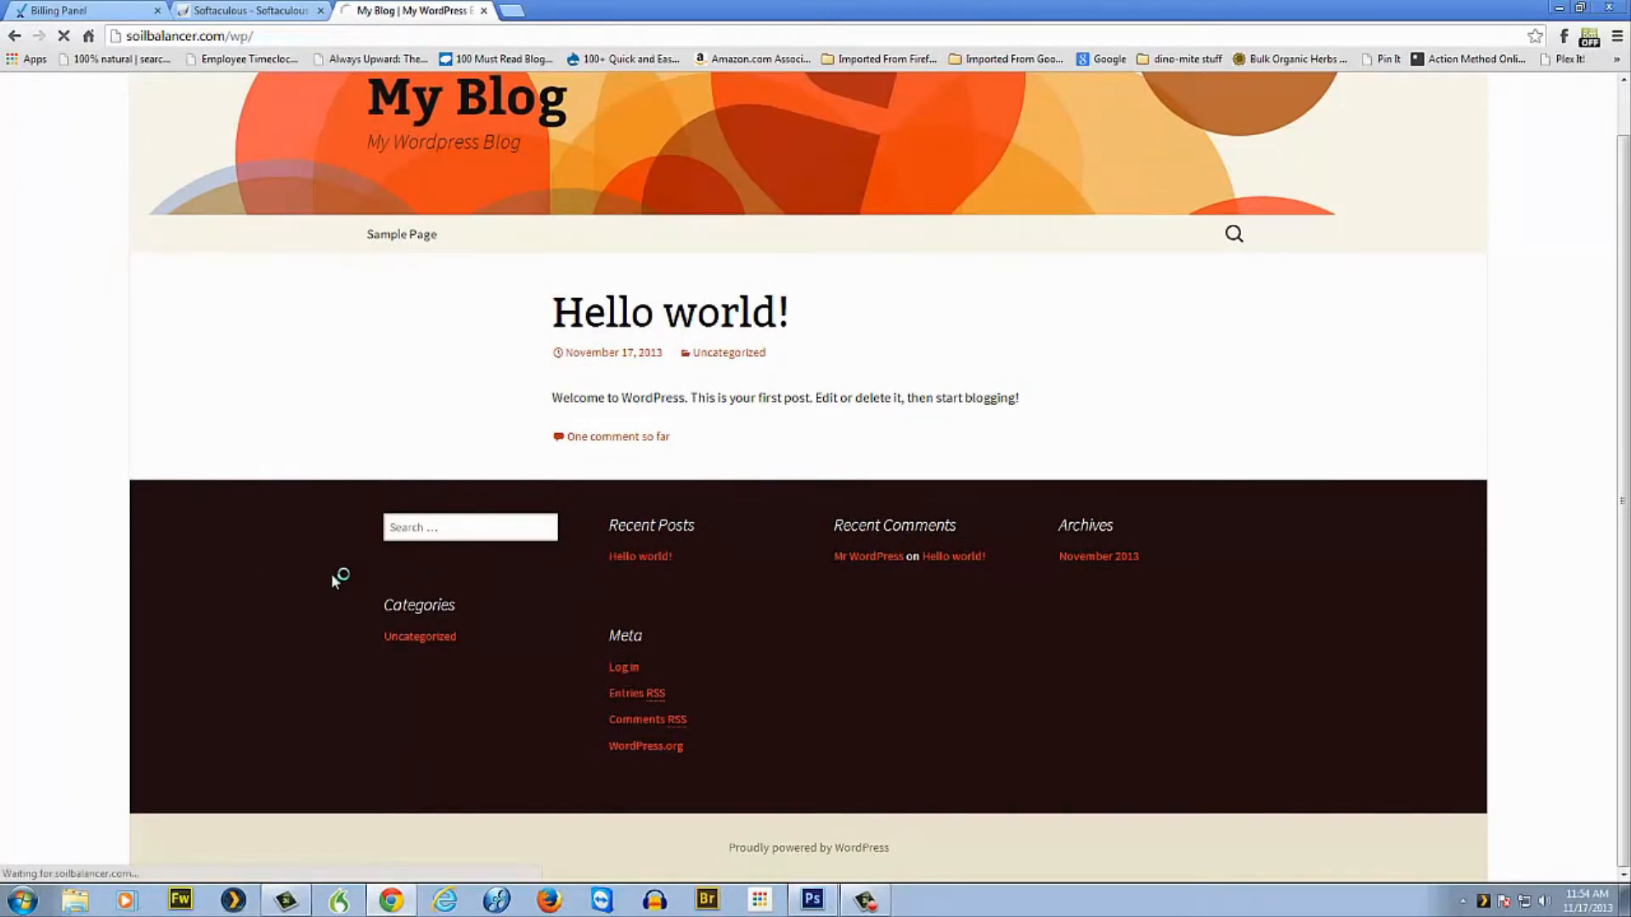